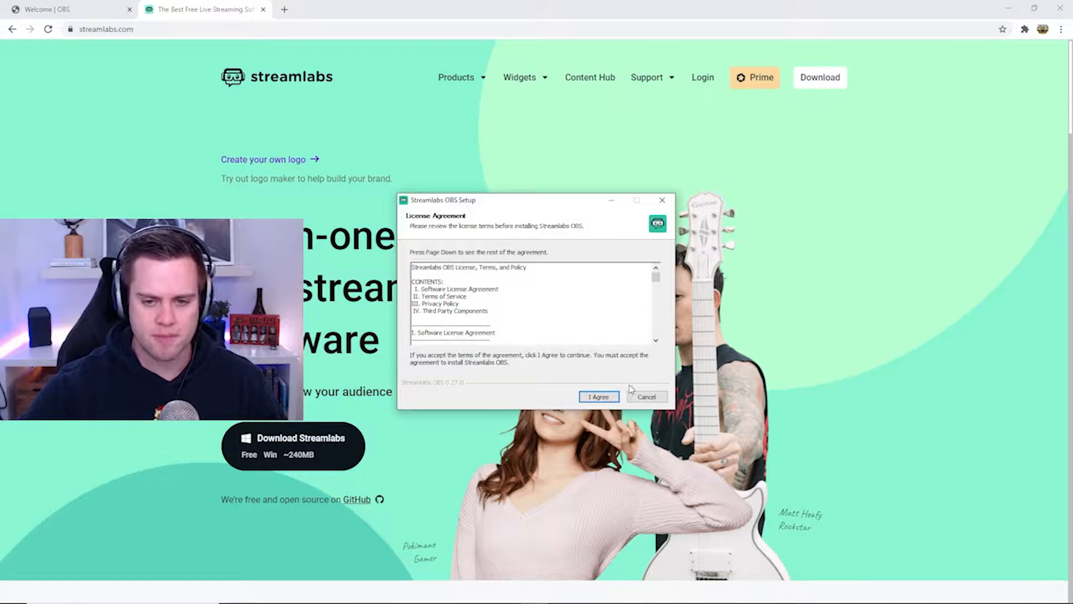
# Accept the Streamlabs OBS license agreement, install to C:\Program Files\Streamlabs OBS, and finish setup with the program set to run.
pyautogui.scroll(-1, 556, 313)
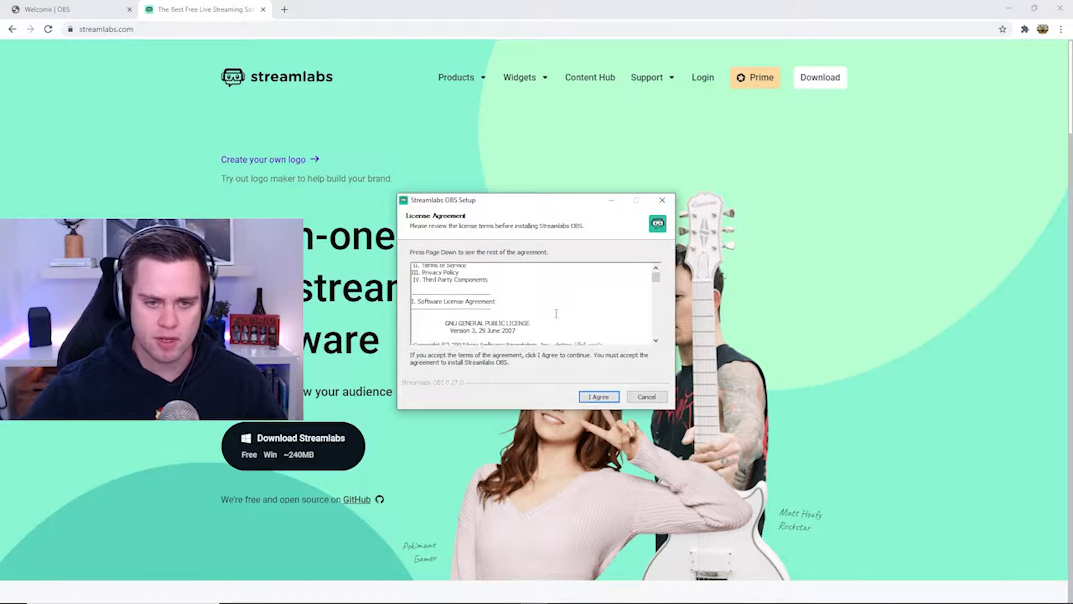
pyautogui.scroll(-3, 556, 313)
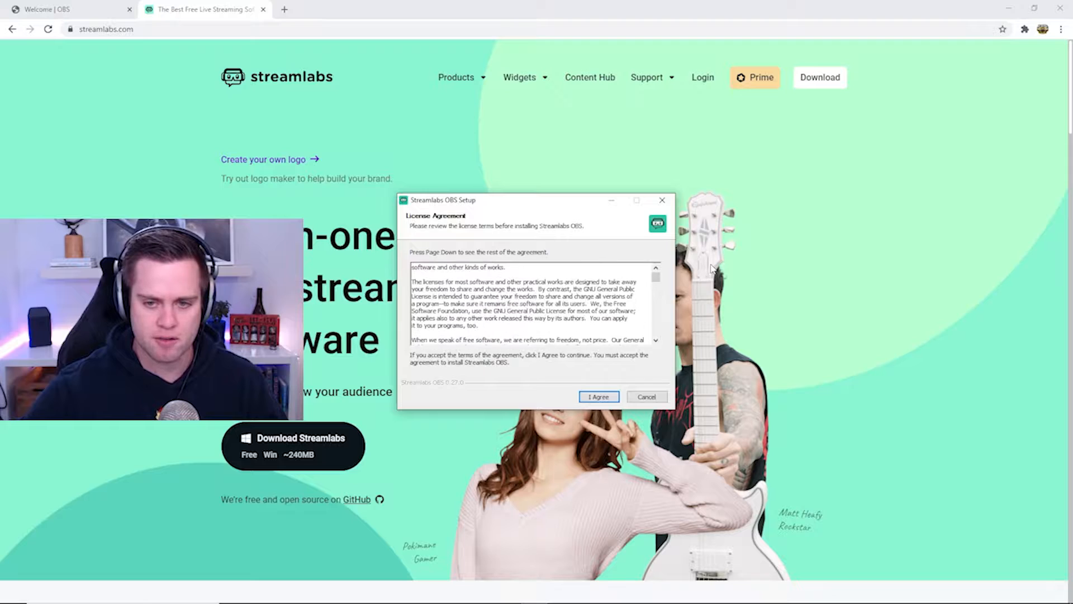
pyautogui.click(609, 395)
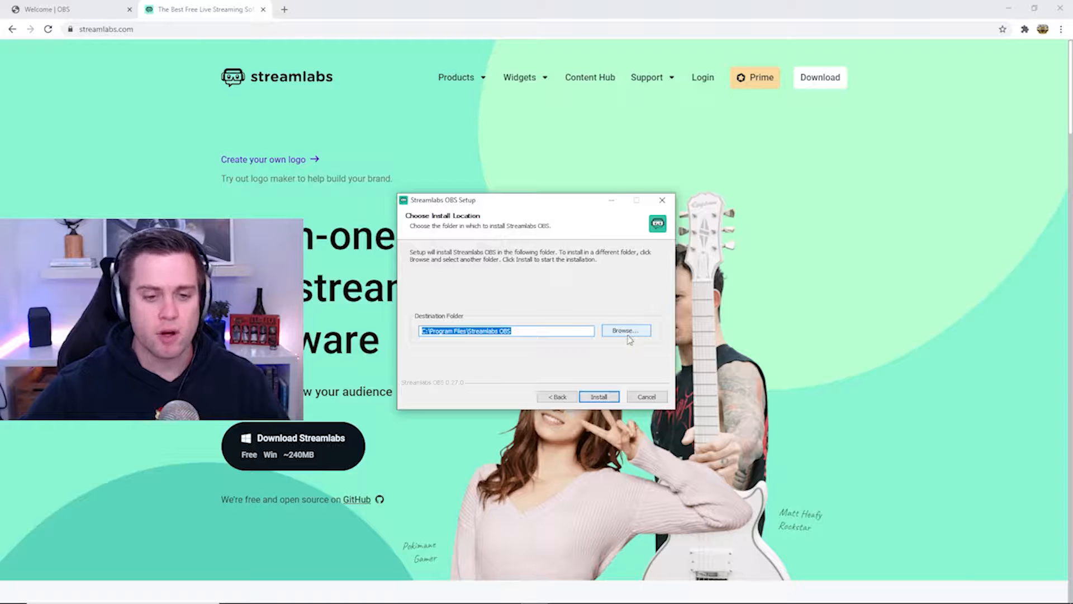
pyautogui.click(611, 398)
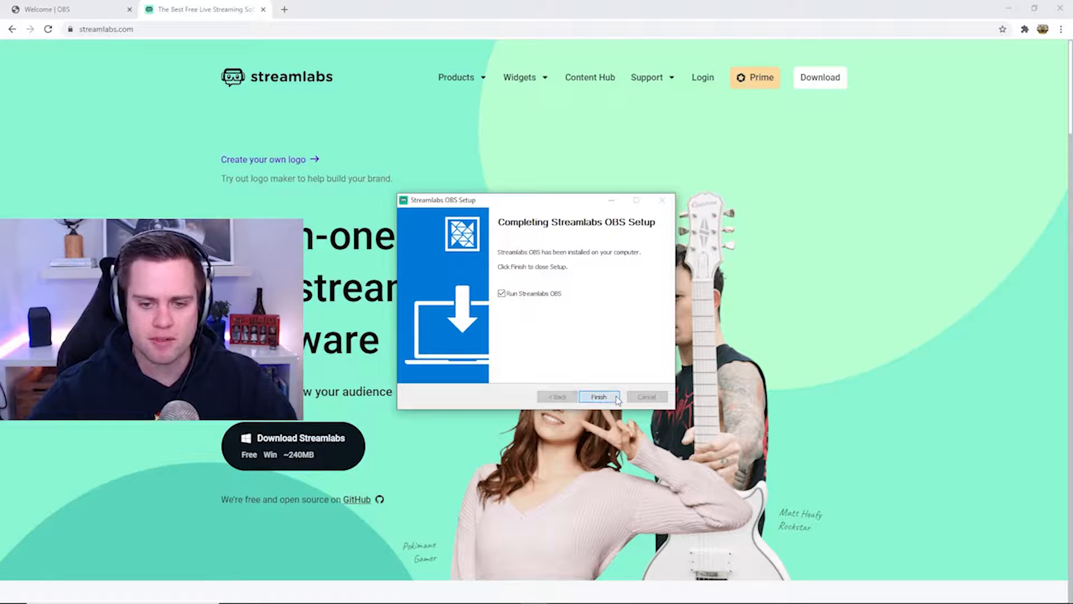
pyautogui.click(599, 397)
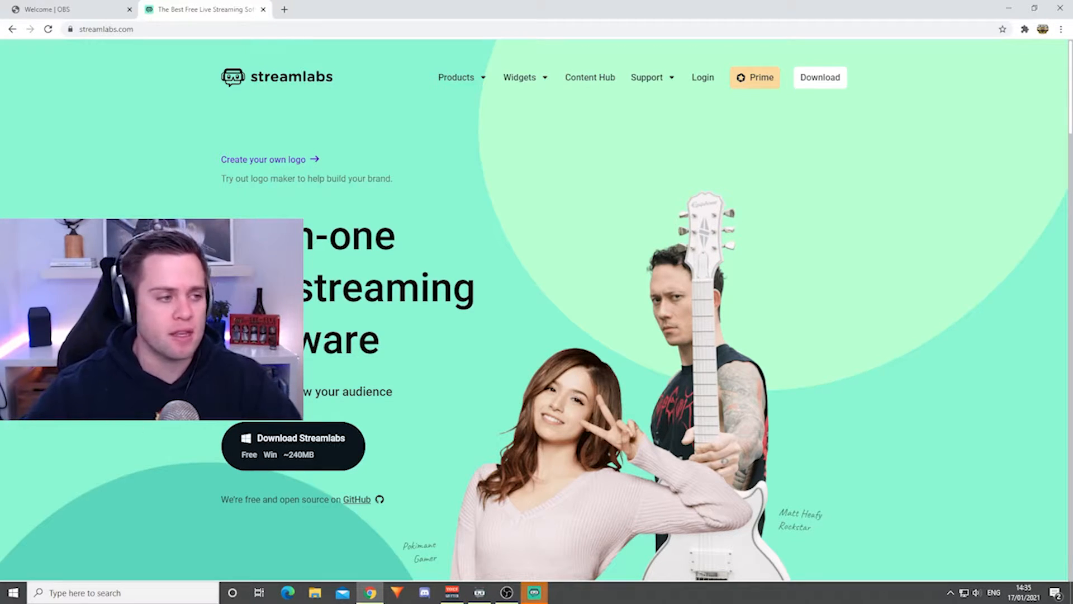
# Move the Streamlabs OBS window fully into view and hide the Game Capture source.
pyautogui.press('F11')
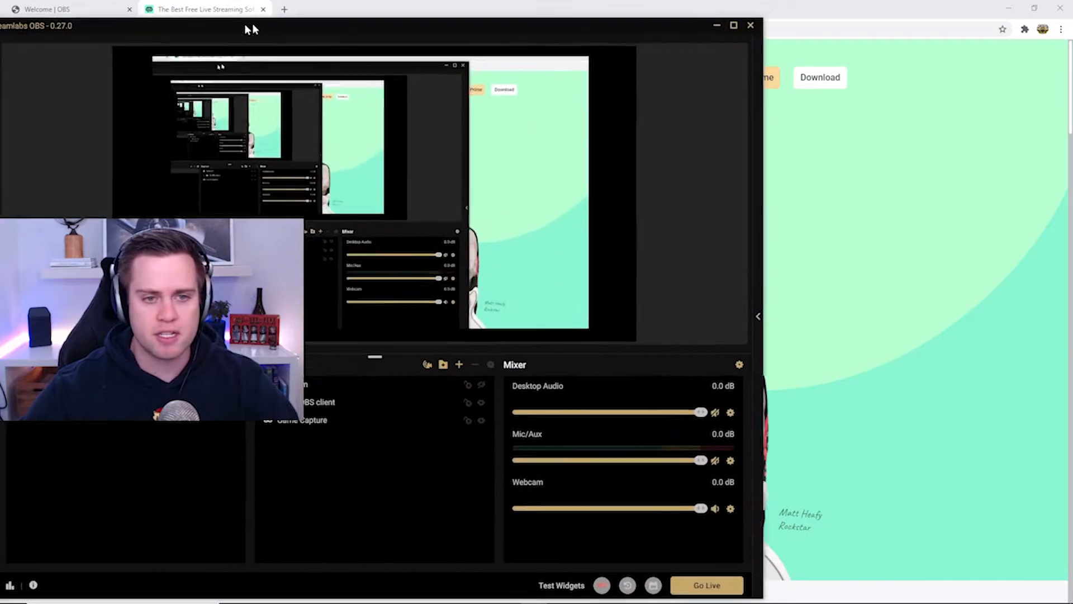
pyautogui.moveTo(243, 23); pyautogui.dragTo(394, 14)
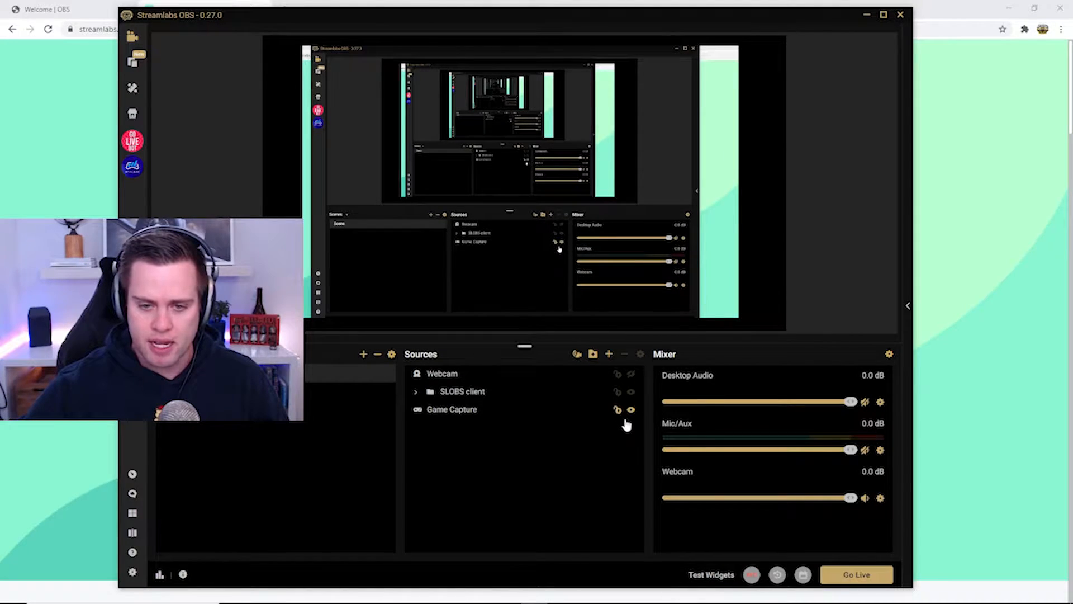
pyautogui.click(631, 410)
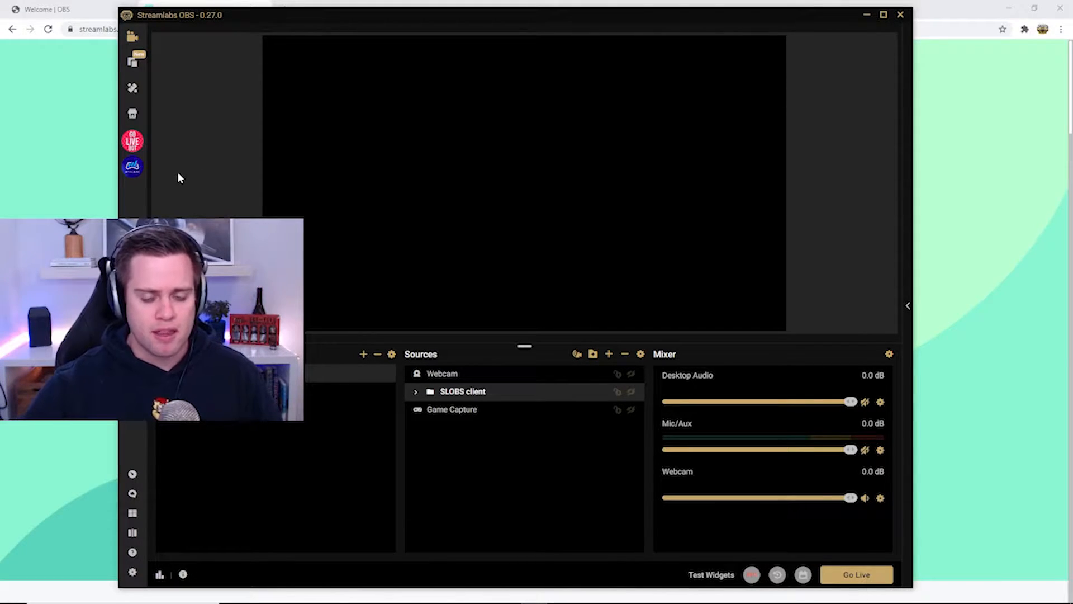
# Open the Streamlabs web dashboard, dismiss the logo promotion to view the stream statistics, and close the browser.
pyautogui.click(132, 474)
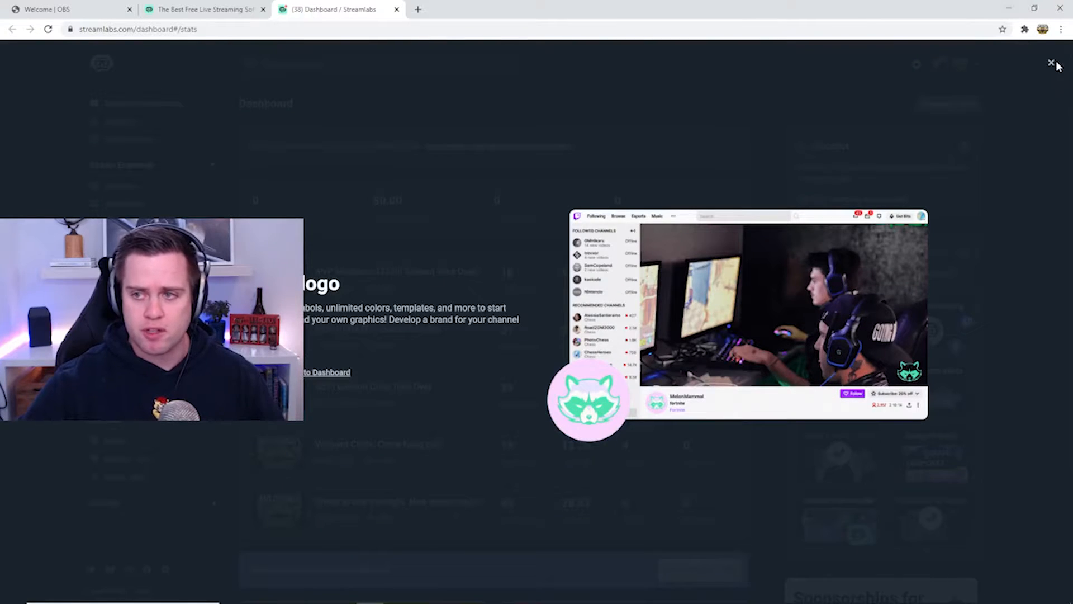
pyautogui.click(1051, 64)
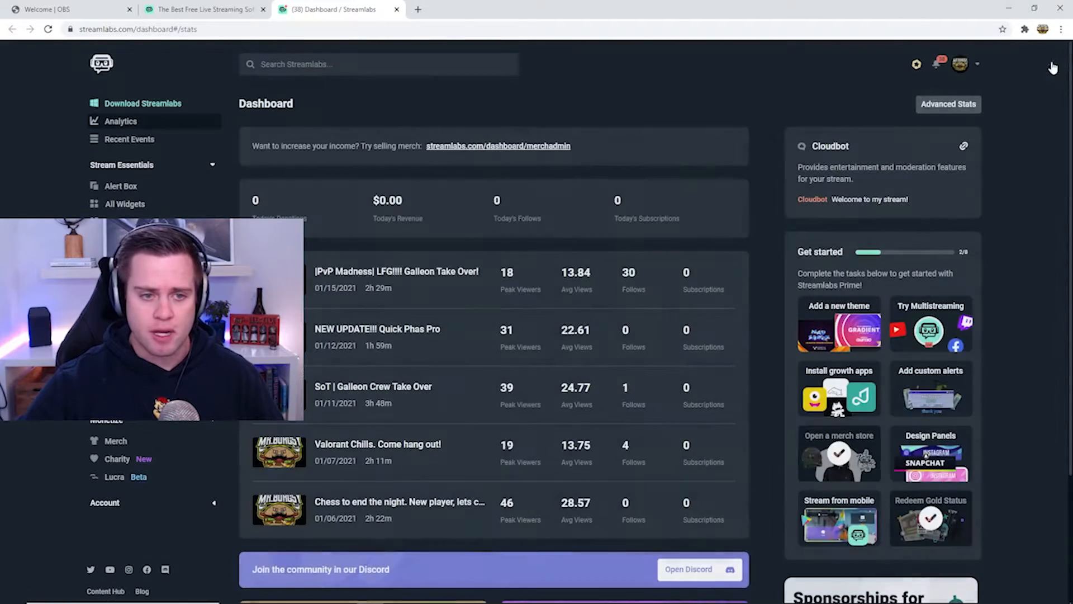
pyautogui.click(1067, 7)
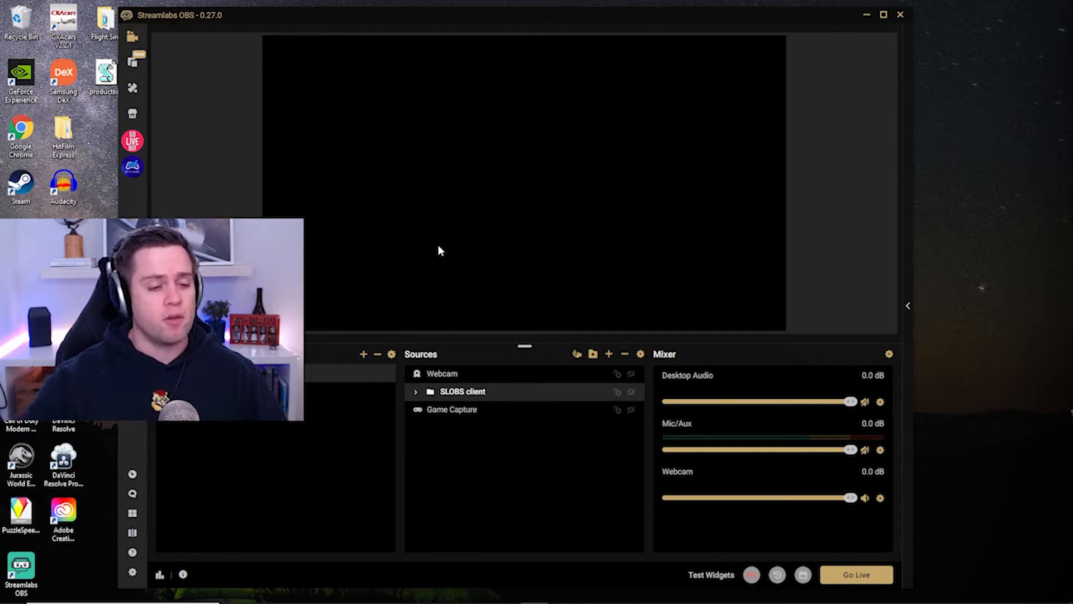
# In the layout editor, try swapping the Audio Mixer with the Editor Display, restore their original positions, and save the layout.
pyautogui.click(131, 514)
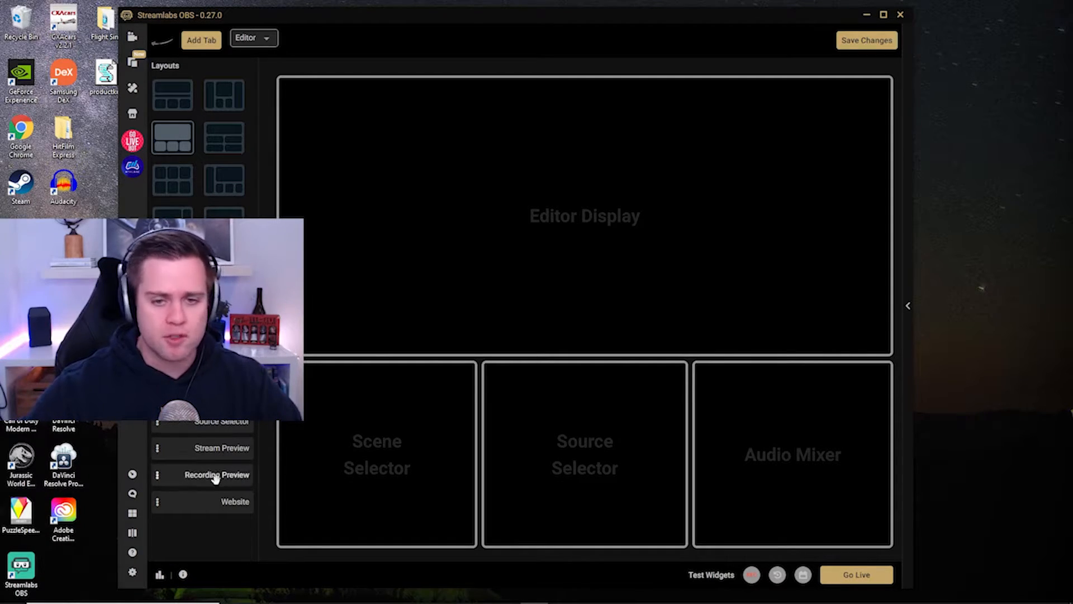
pyautogui.moveTo(235, 394); pyautogui.dragTo(484, 245)
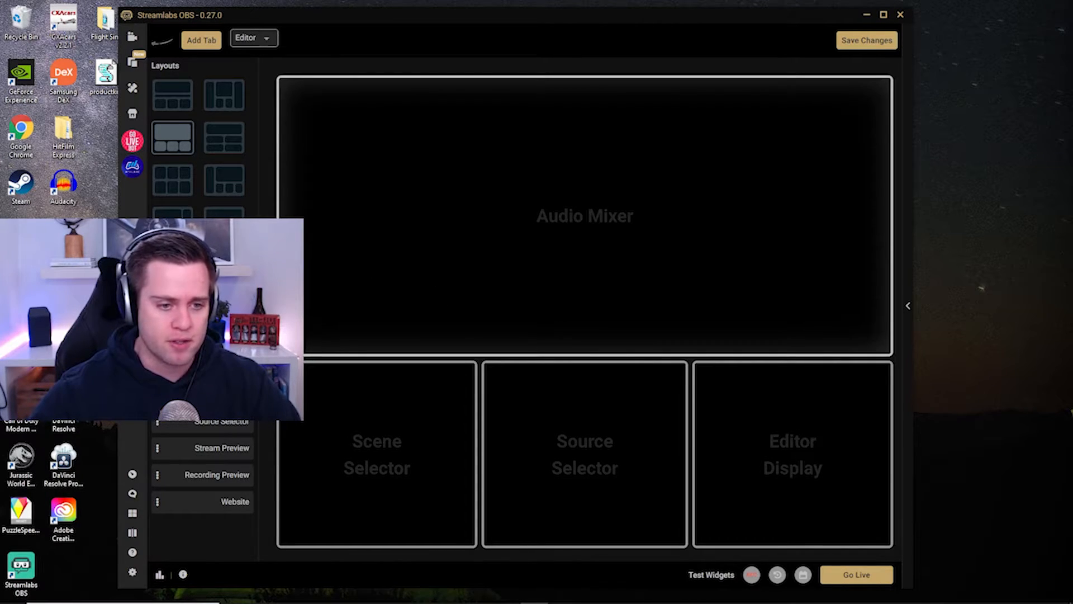
pyautogui.moveTo(235, 394); pyautogui.dragTo(572, 210)
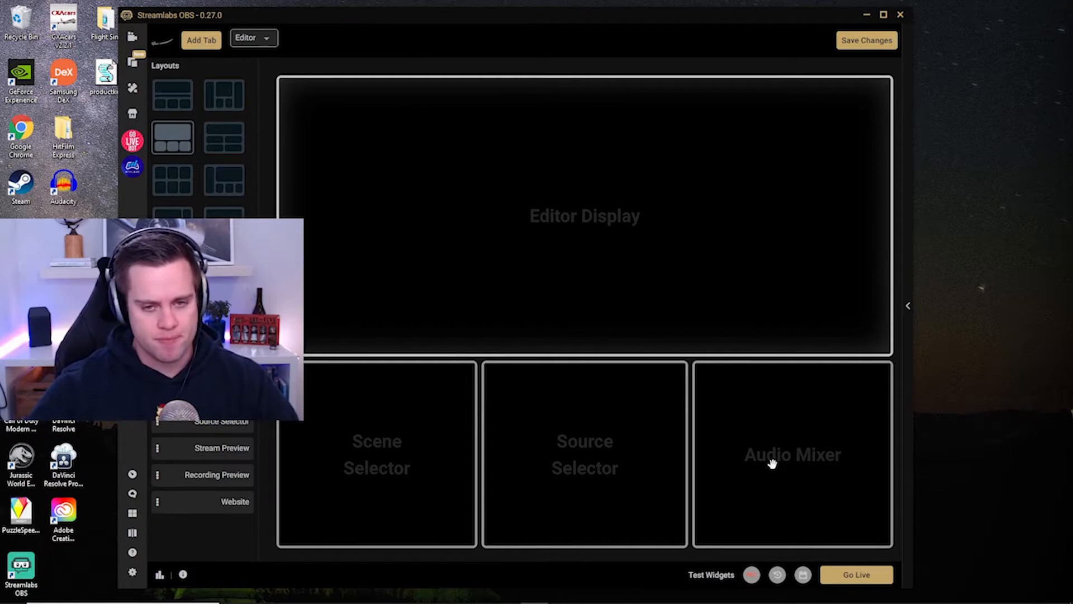
pyautogui.click(885, 45)
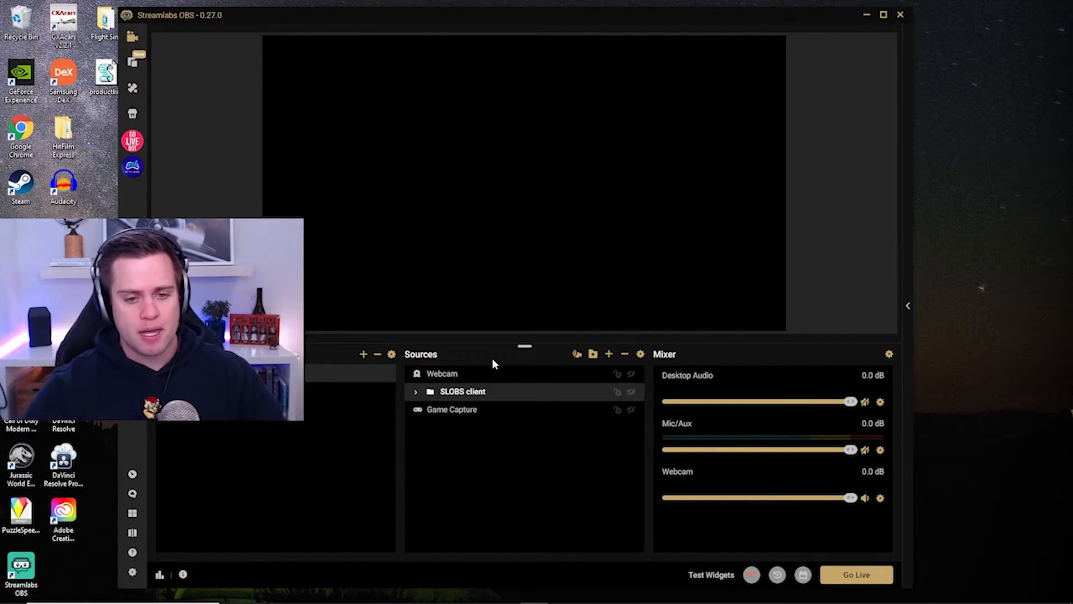
# Remove the Webcam source, the SLOBS client folder with its contents, and the Game Capture source from the scene.
pyautogui.click(449, 382)
pyautogui.click(625, 354)
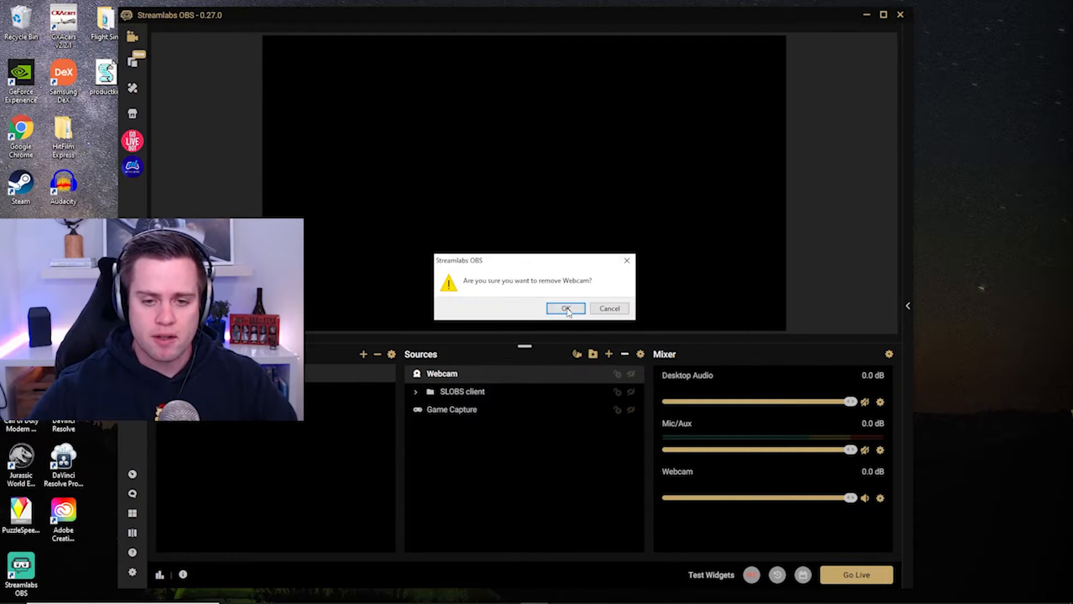
pyautogui.click(558, 307)
pyautogui.click(456, 374)
pyautogui.click(625, 354)
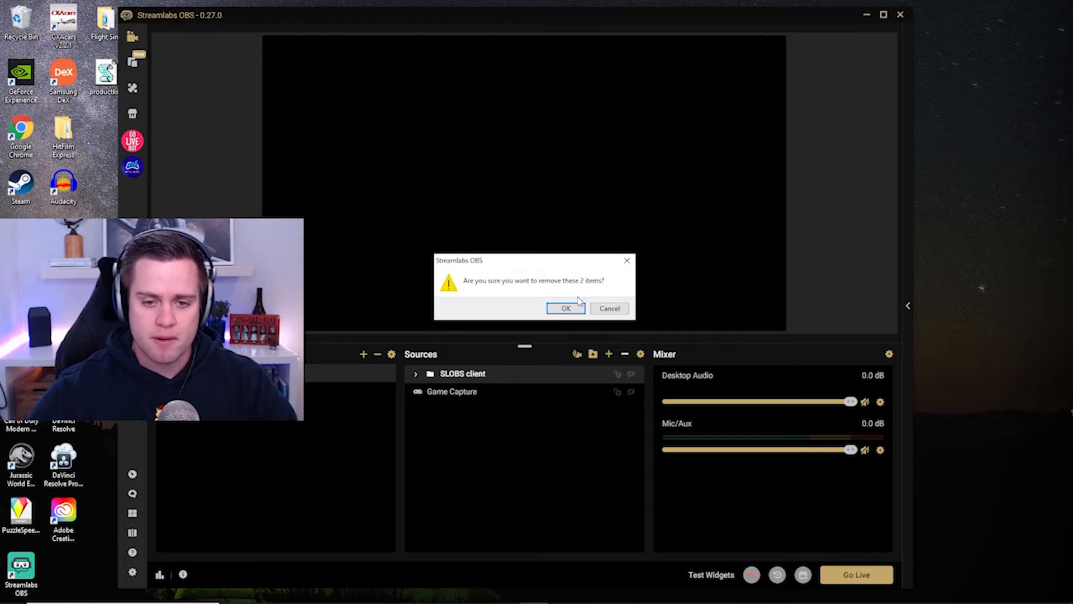
pyautogui.click(563, 306)
pyautogui.click(537, 374)
pyautogui.click(625, 354)
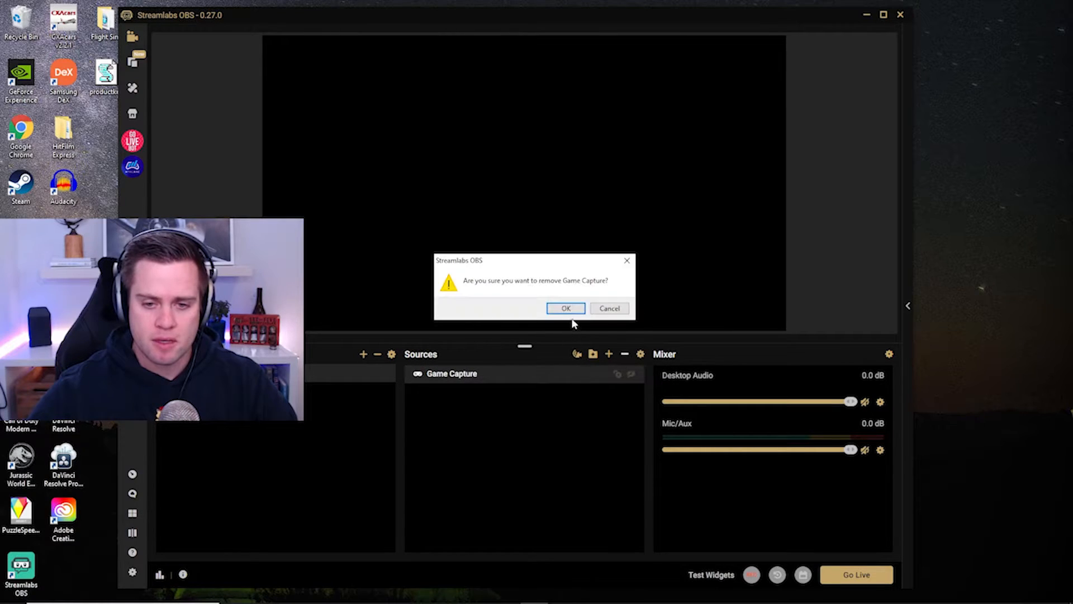
pyautogui.click(564, 307)
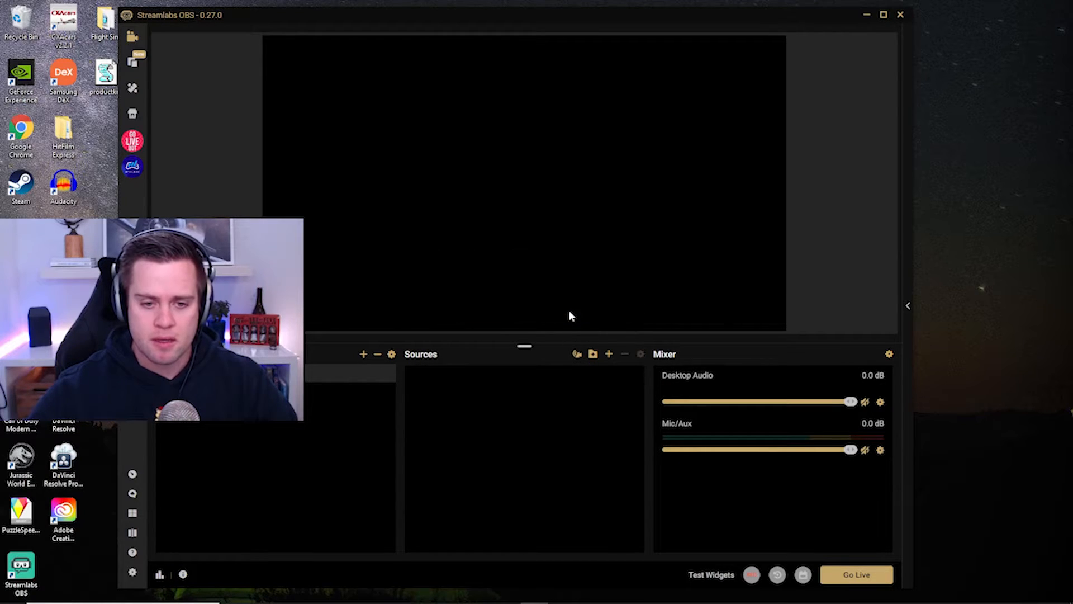
# Add a Video Capture Device source named Webcam that uses the c922 Pro Stream Webcam with device default resolution.
pyautogui.click(609, 356)
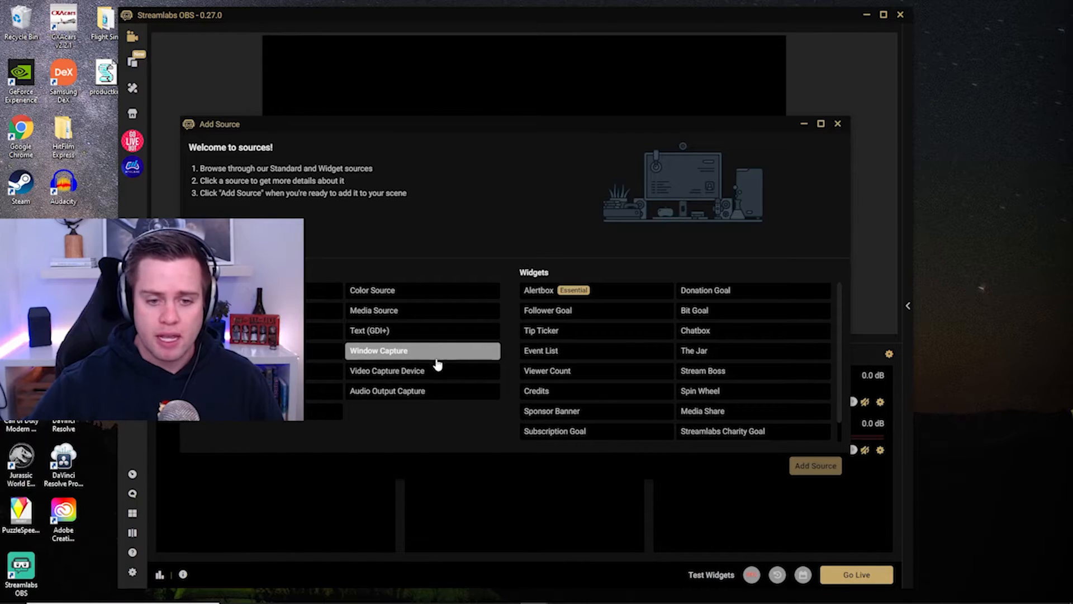
pyautogui.click(429, 373)
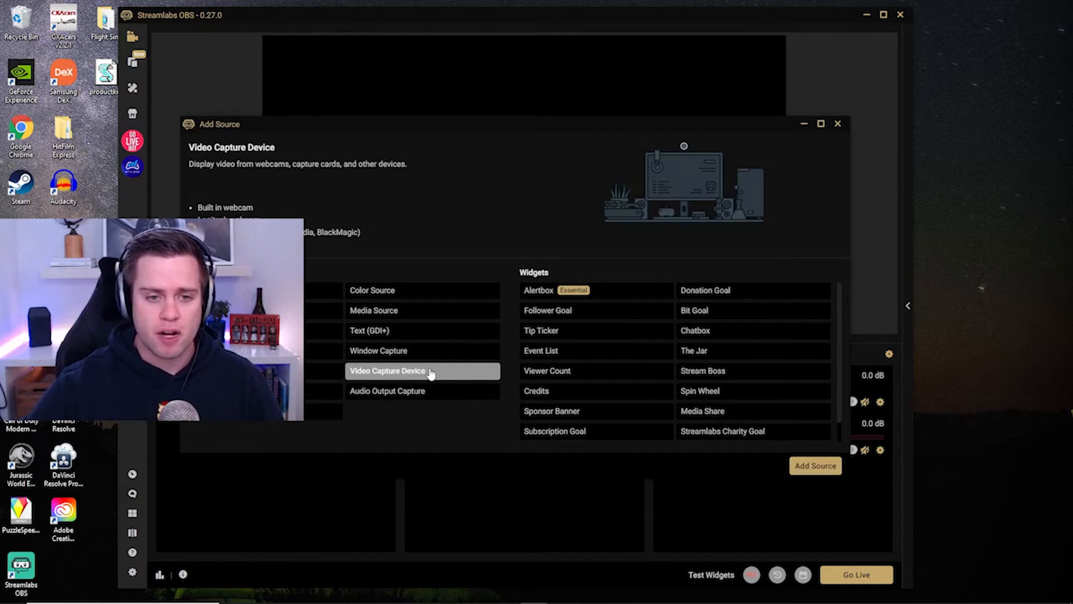
pyautogui.click(808, 468)
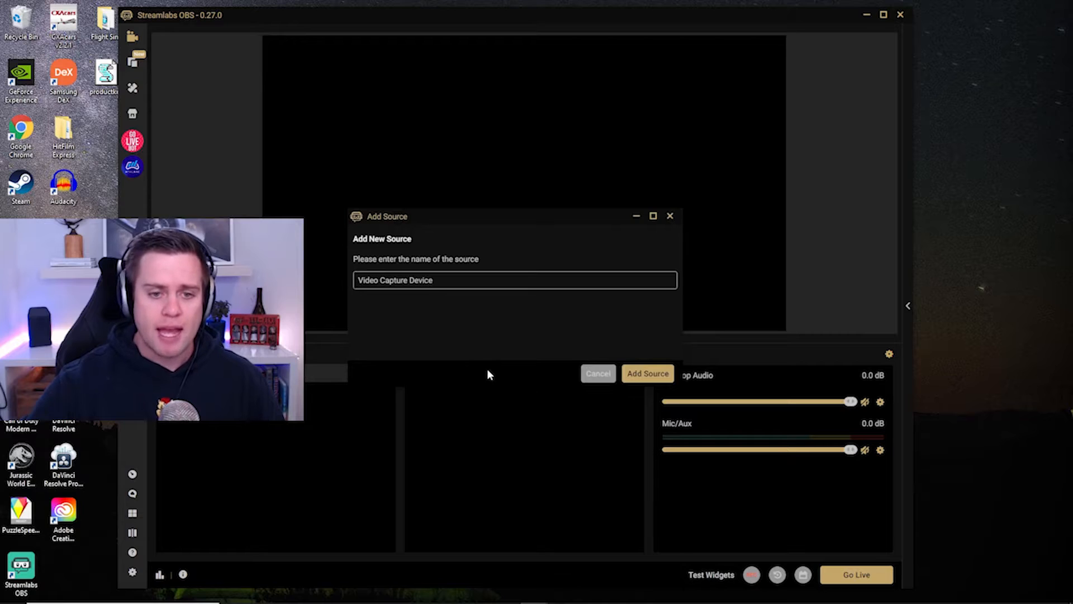
pyautogui.moveTo(435, 280); pyautogui.dragTo(355, 280)
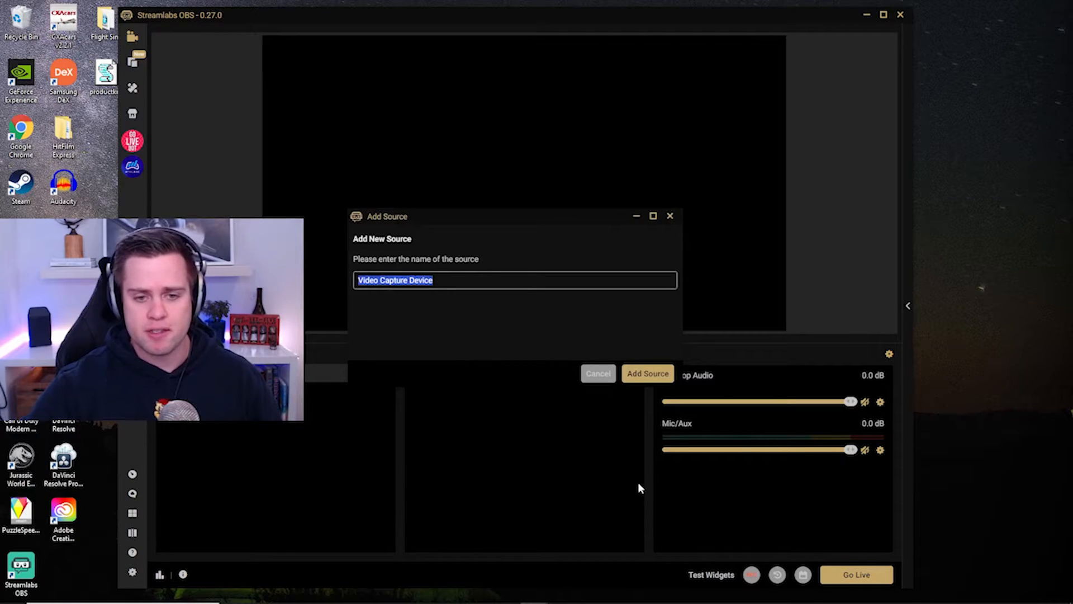
pyautogui.write('Webcam')
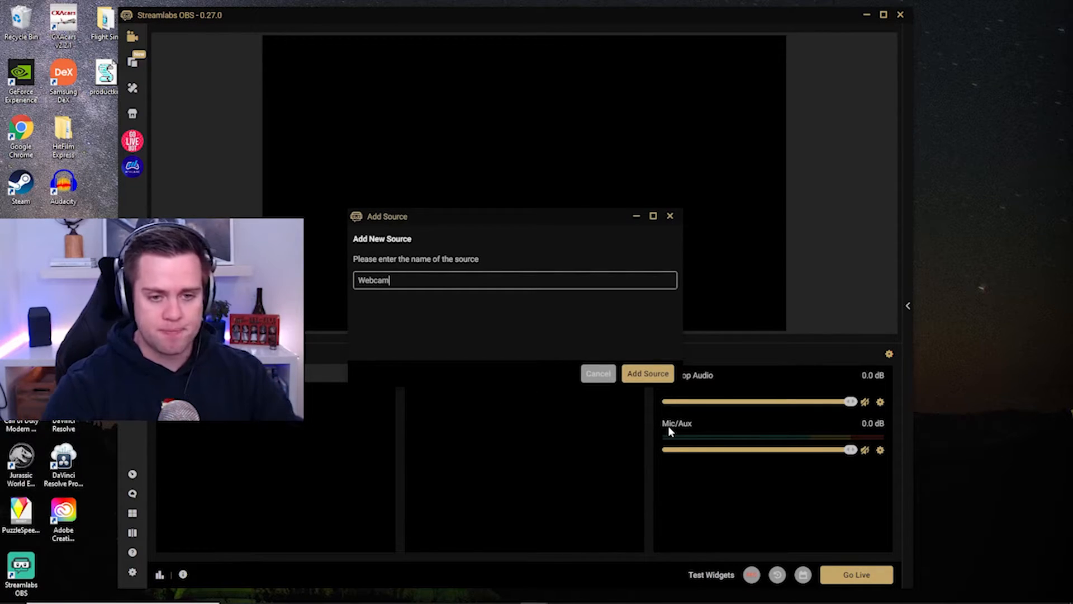
pyautogui.click(648, 376)
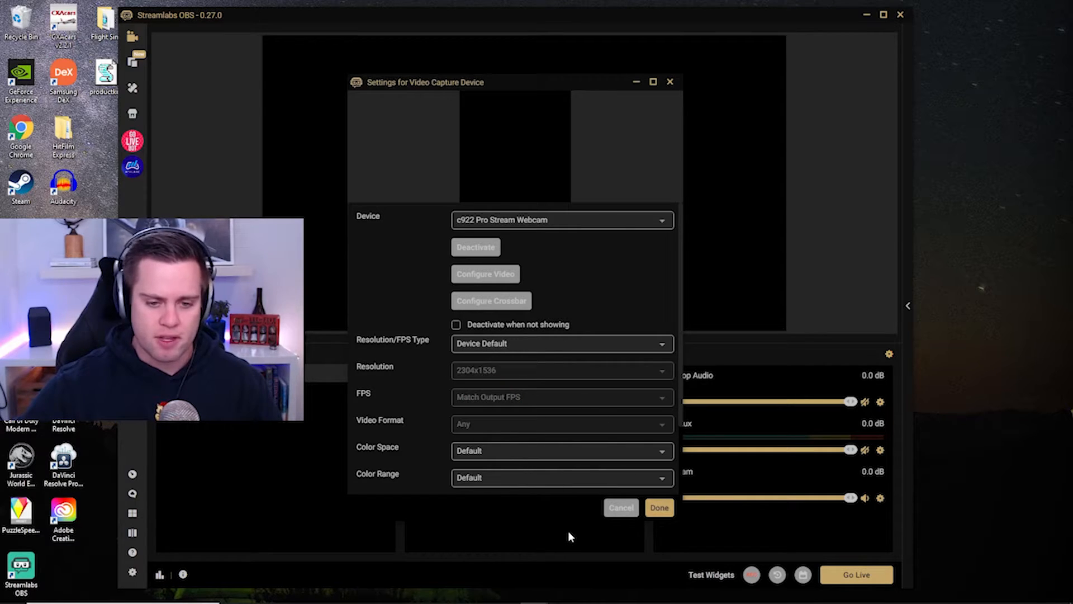
pyautogui.click(660, 509)
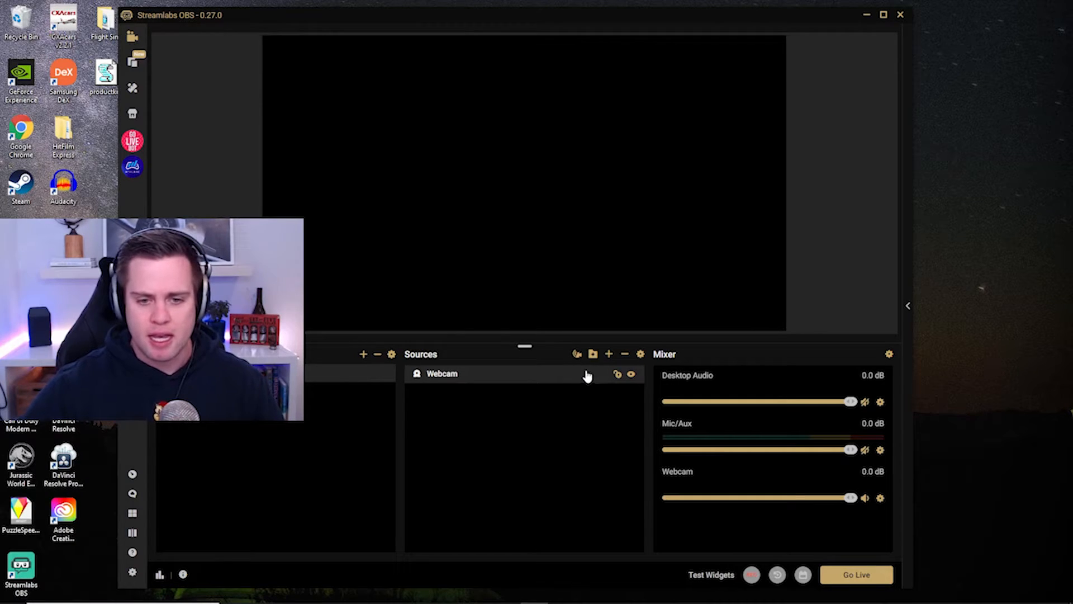
# Add a Display Capture source to the scene, keeping the default name Display Capture.
pyautogui.click(608, 354)
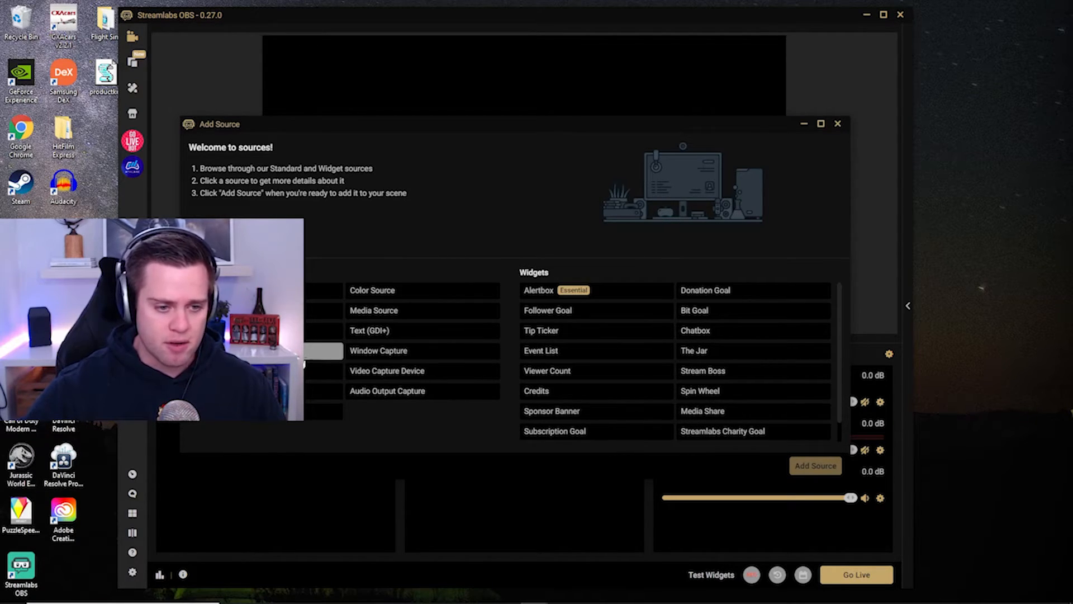
pyautogui.click(306, 353)
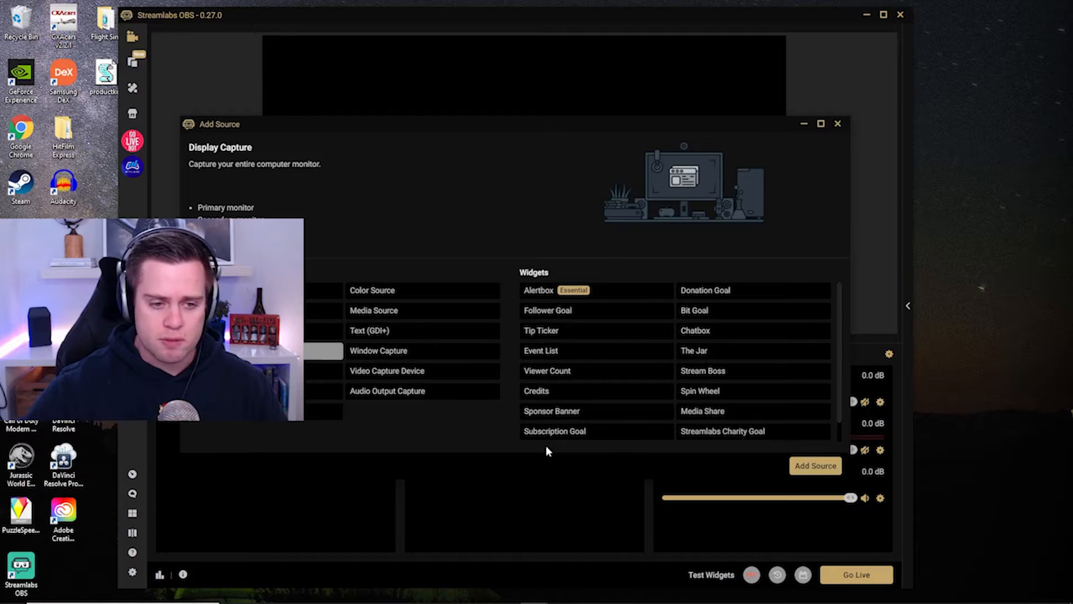
pyautogui.click(815, 465)
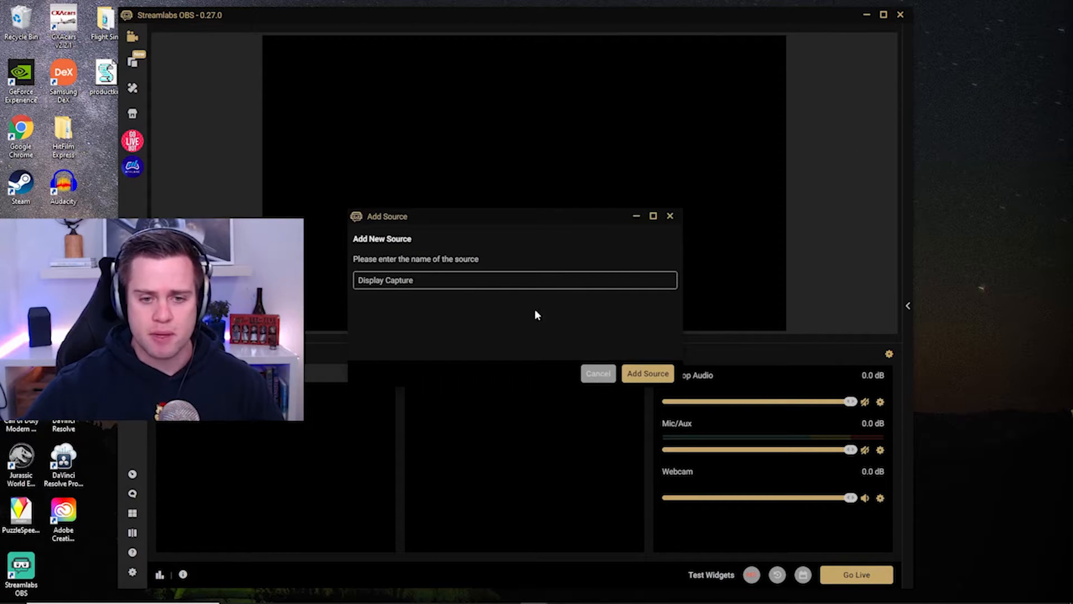
pyautogui.moveTo(424, 281); pyautogui.dragTo(351, 279)
pyautogui.click(479, 316)
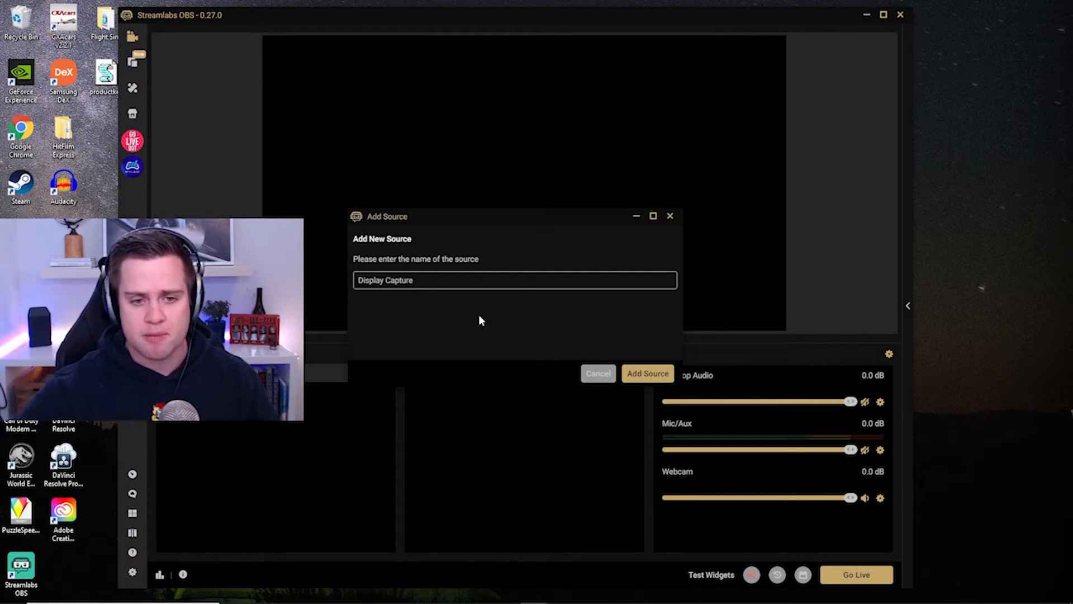
pyautogui.click(655, 376)
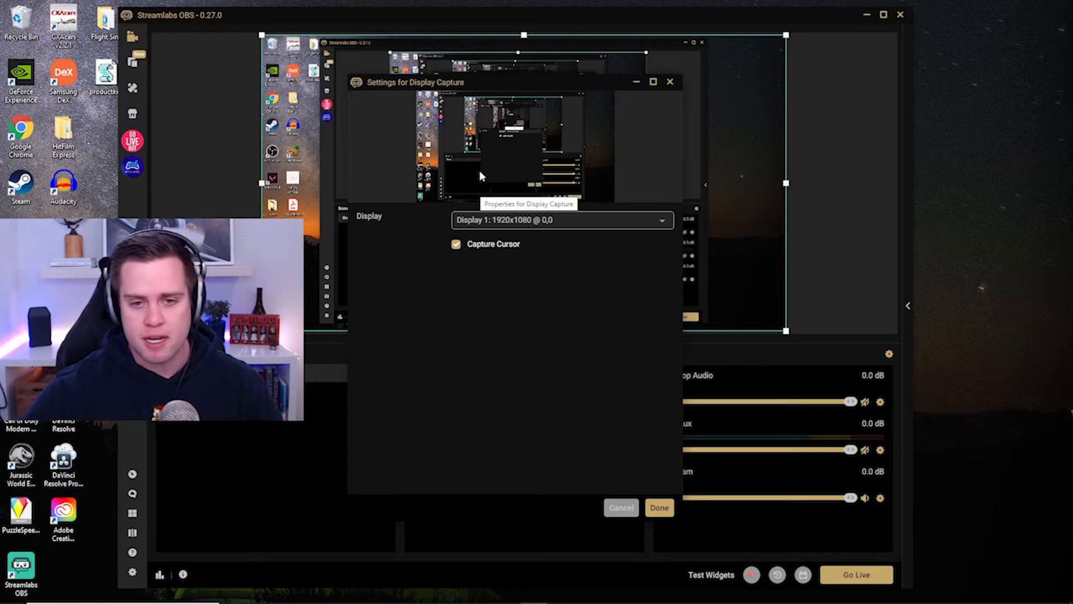
# Set the Display Capture source to Display 1: 1920x1080 @ 0,0, try disabling cursor capture, re-enable it, and accept the settings.
pyautogui.click(583, 220)
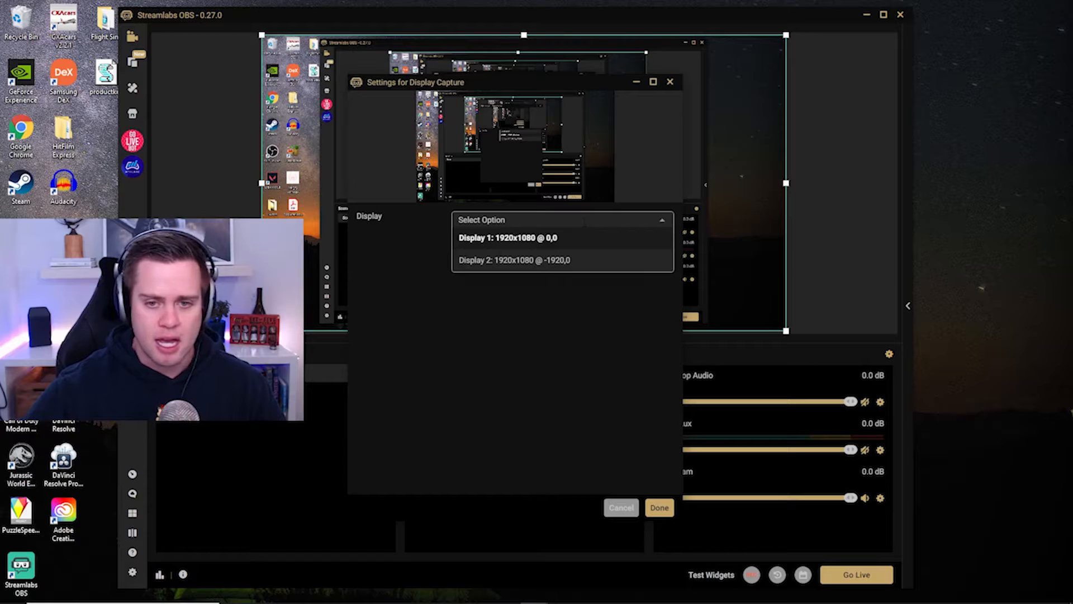
pyautogui.click(604, 238)
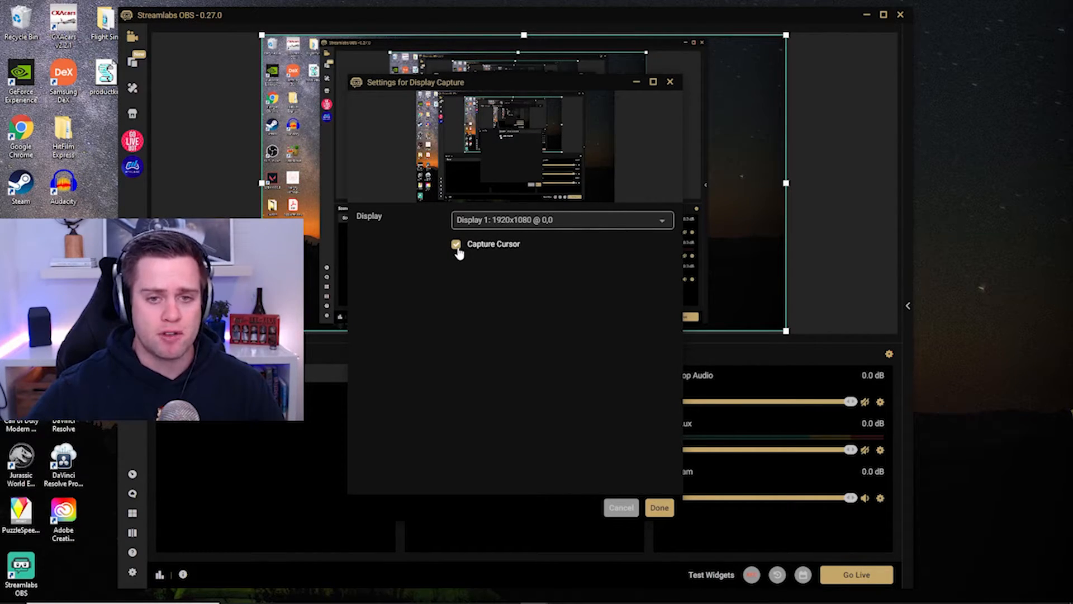
pyautogui.click(457, 246)
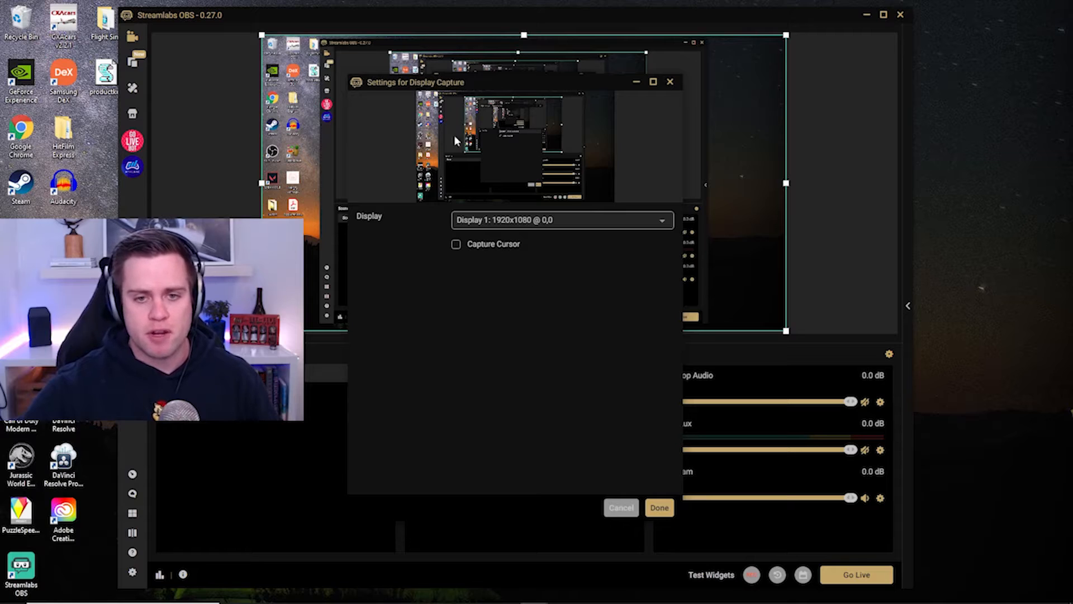
pyautogui.click(456, 246)
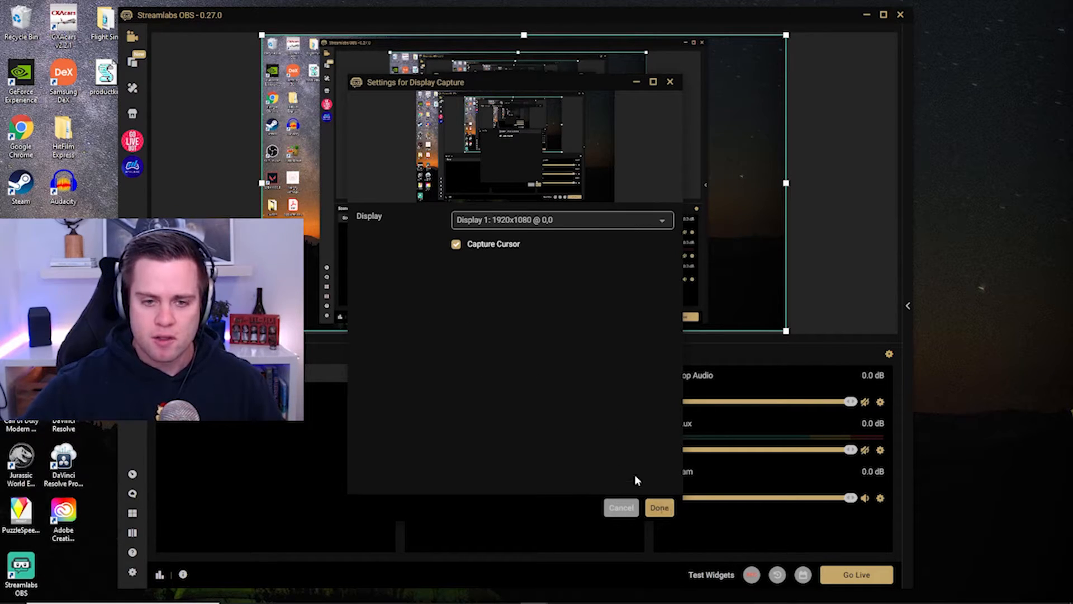
pyautogui.click(658, 507)
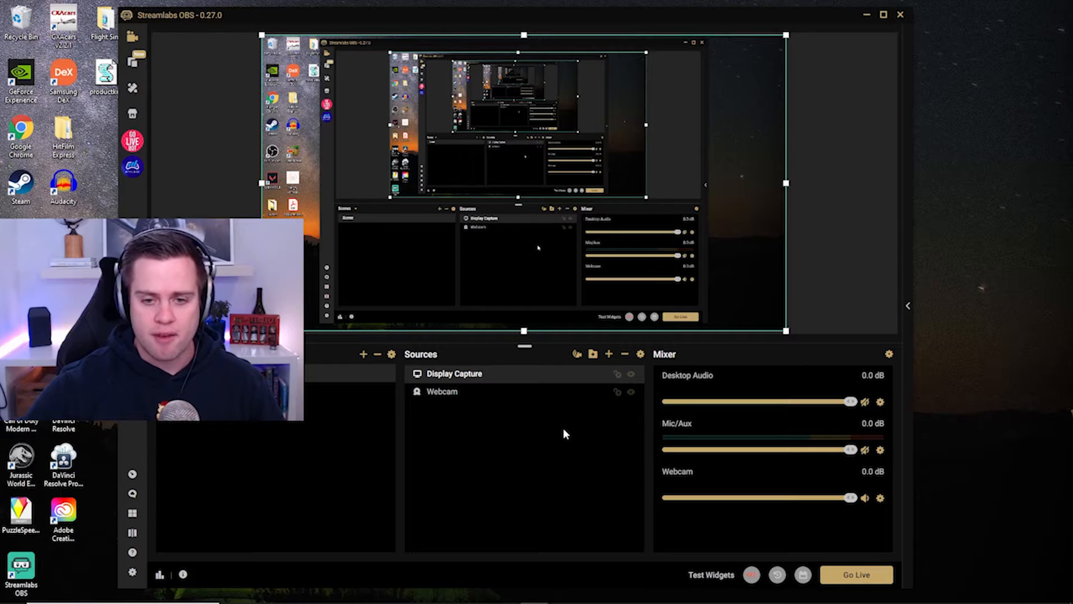
# Add an Image source to the scene, keeping the default name Image.
pyautogui.click(609, 354)
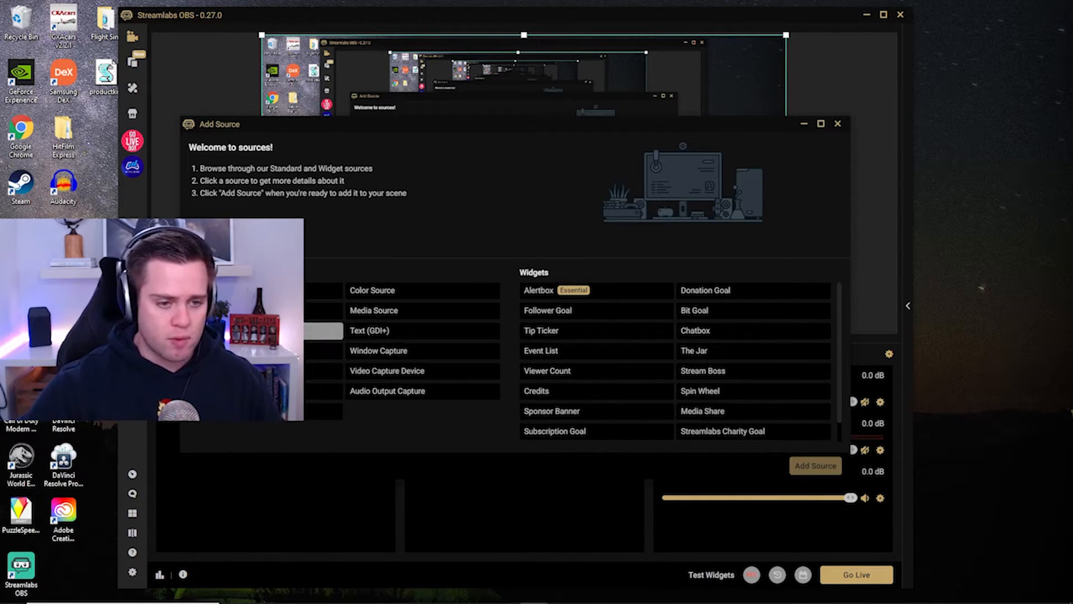
pyautogui.click(279, 291)
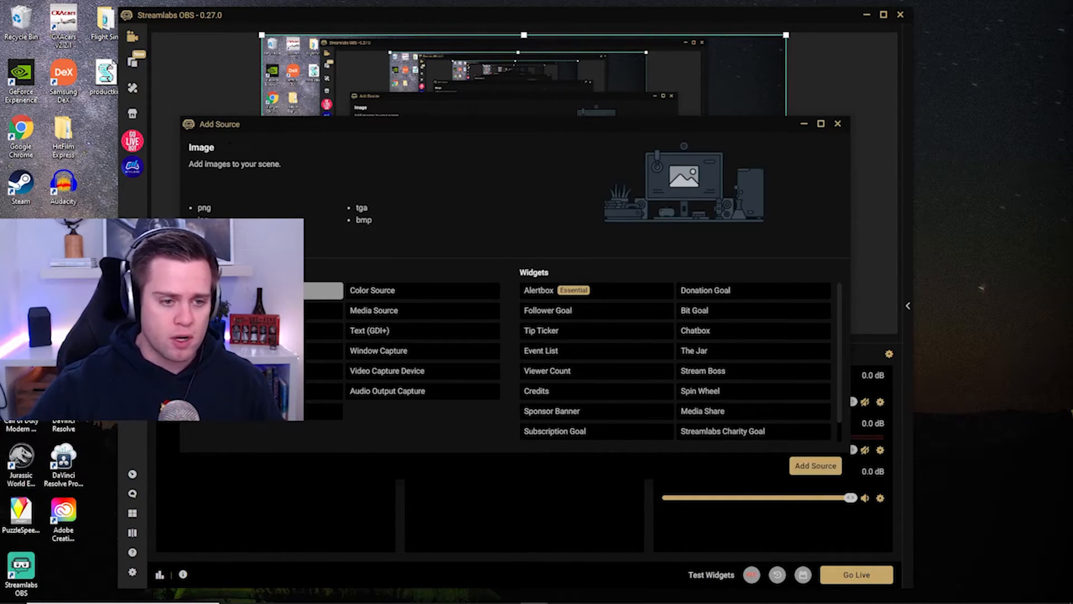
pyautogui.click(815, 465)
pyautogui.click(665, 371)
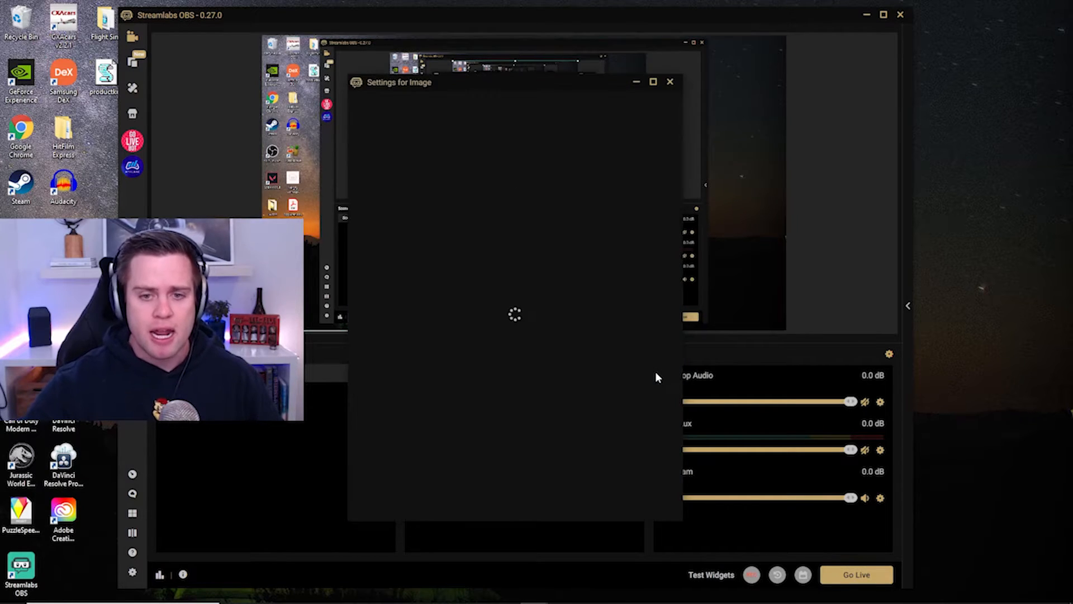
# Load the Mr.Burgsy logo from the Desktop\Twitch\New Logo folder into the Image source and accept its settings.
pyautogui.click(651, 222)
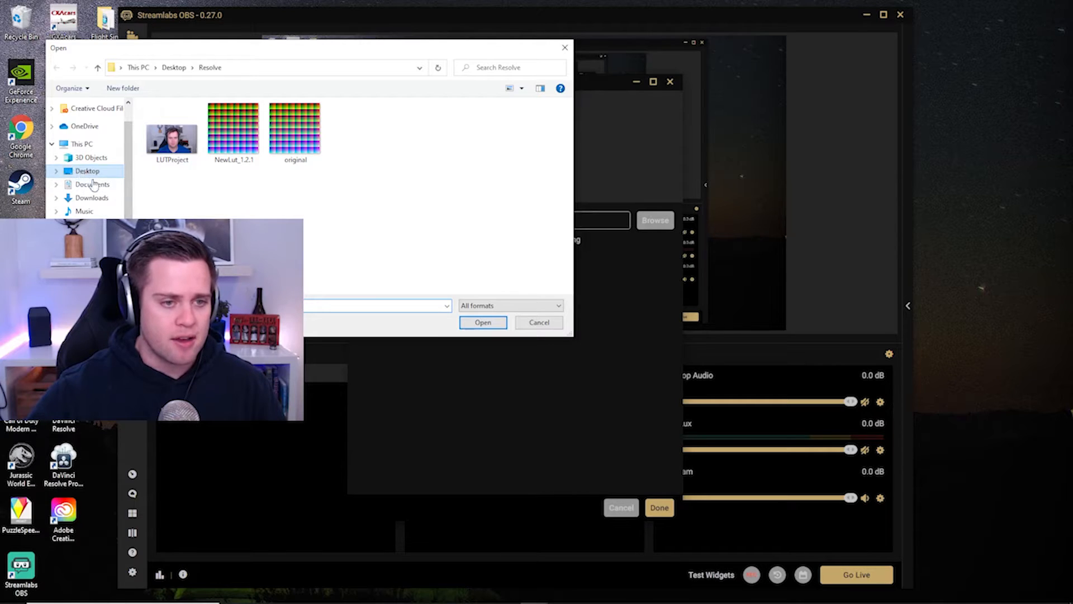
pyautogui.click(97, 67)
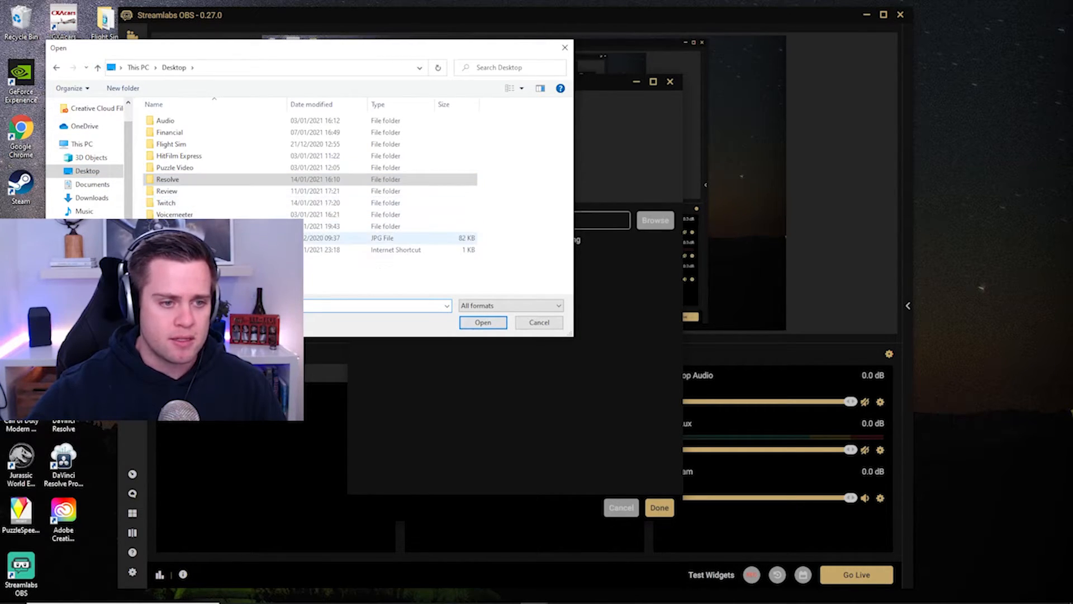
pyautogui.doubleClick(235, 202)
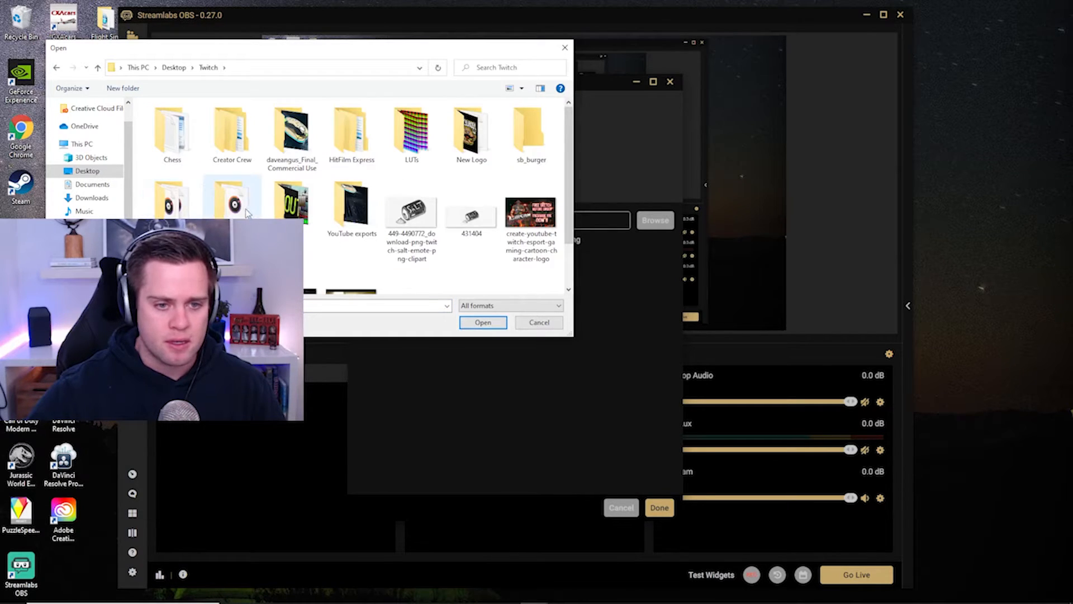
pyautogui.scroll(-1, 351, 235)
pyautogui.scroll(1, 351, 223)
pyautogui.click(459, 145)
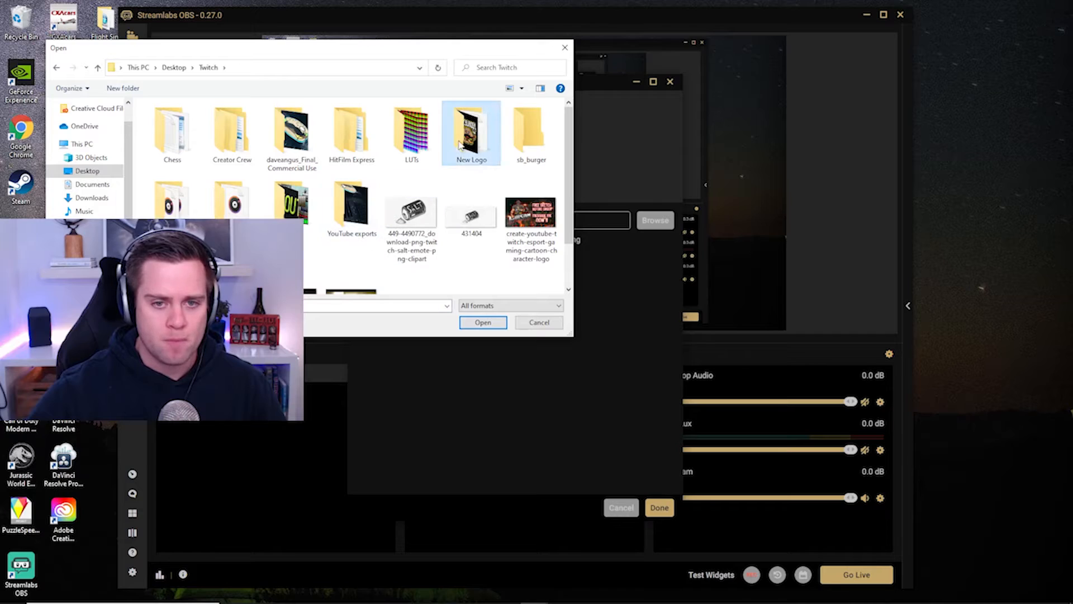
pyautogui.doubleClick(460, 146)
pyautogui.doubleClick(299, 130)
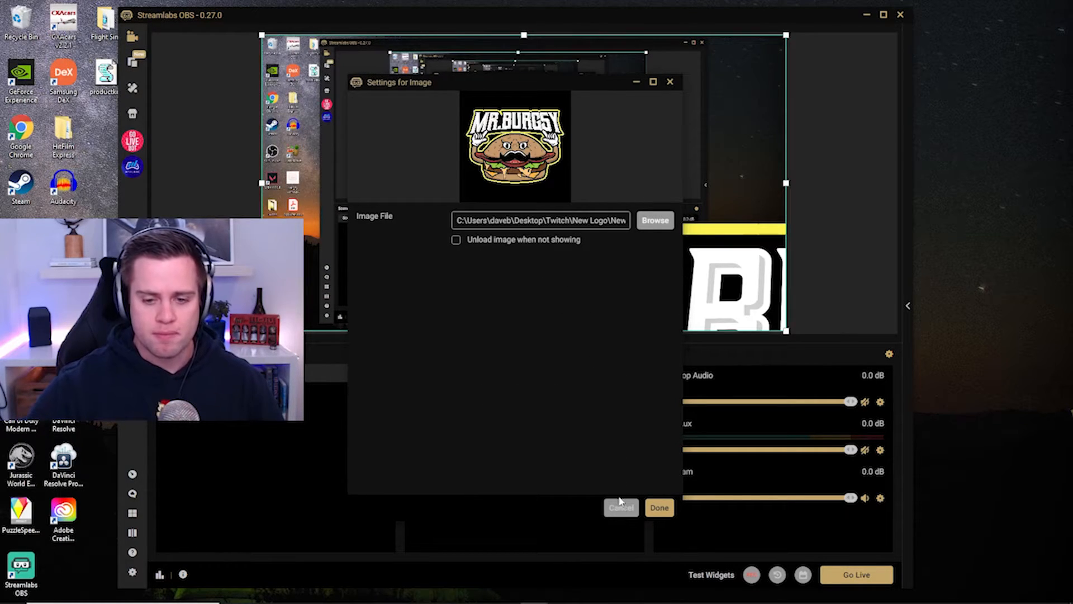
pyautogui.click(659, 508)
pyautogui.moveTo(619, 301); pyautogui.dragTo(618, 304)
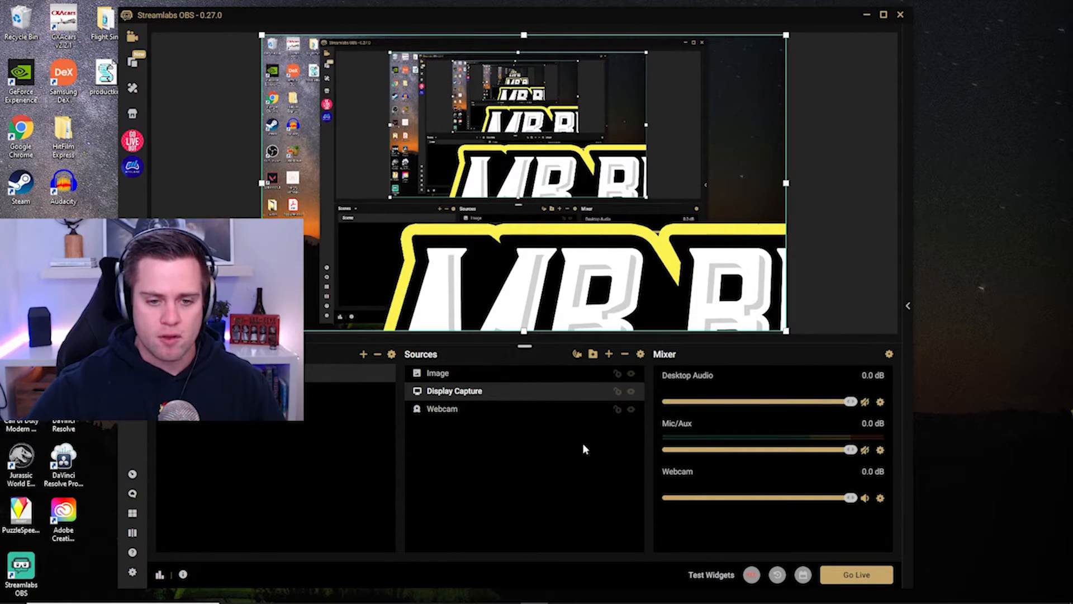
# Scale the logo image down and place it at the canvas's left side, about 1450 px from the right edge and 197 px from the bottom.
pyautogui.click(441, 373)
pyautogui.moveTo(565, 281); pyautogui.dragTo(609, 369)
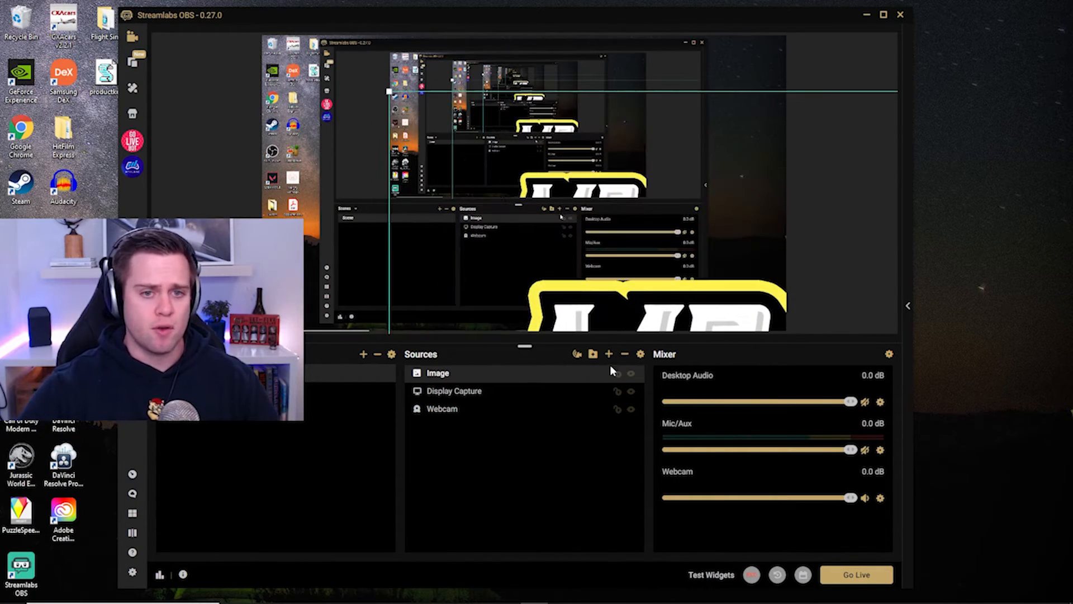
pyautogui.moveTo(386, 90); pyautogui.dragTo(258, 37)
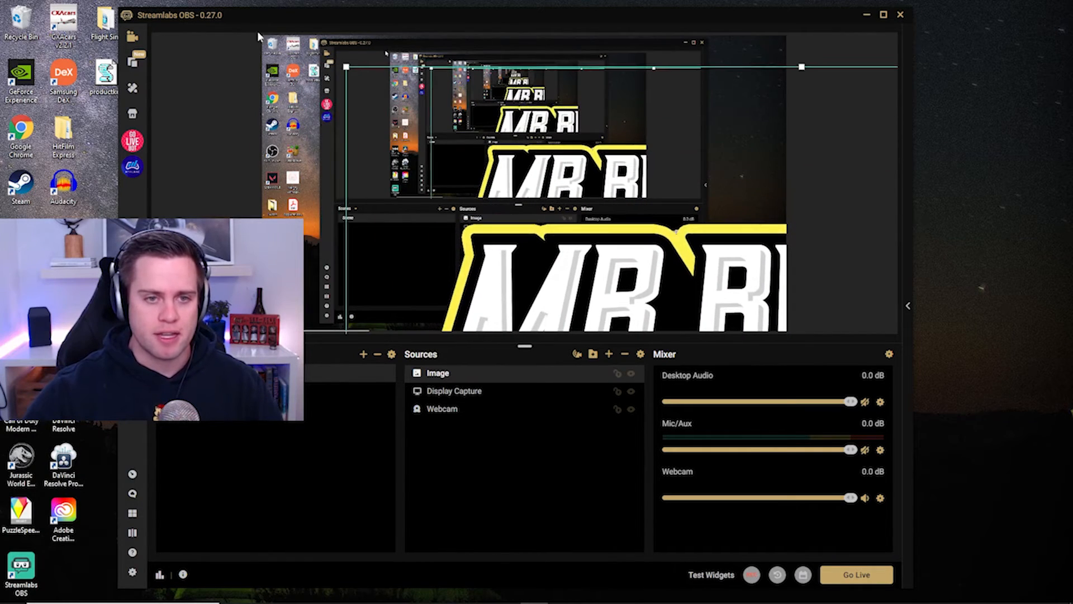
pyautogui.moveTo(347, 67); pyautogui.dragTo(473, 85)
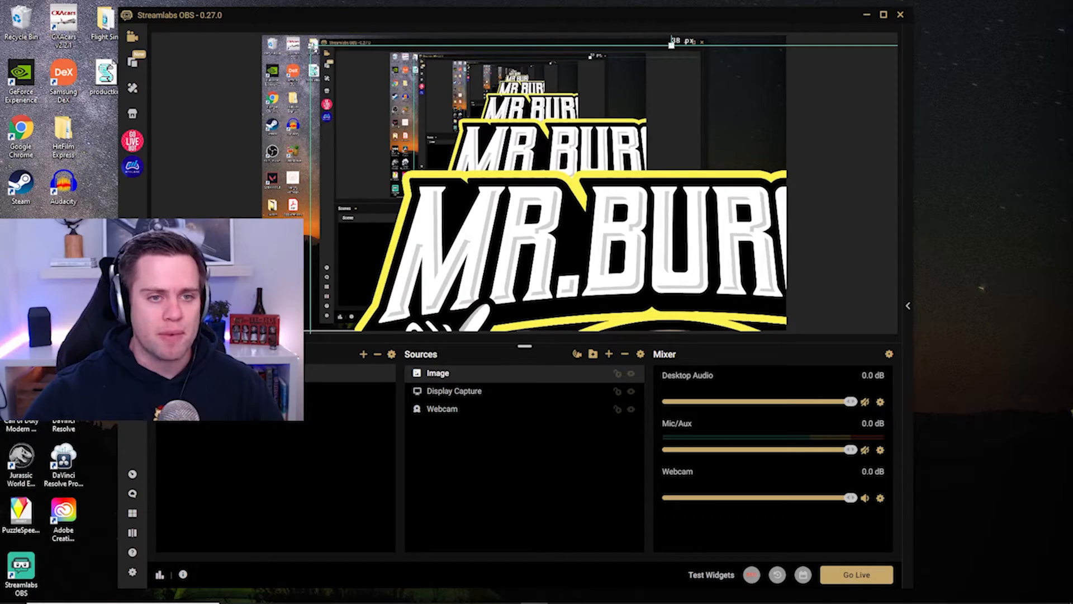
pyautogui.moveTo(312, 46); pyautogui.dragTo(530, 266)
pyautogui.moveTo(693, 319); pyautogui.dragTo(406, 99)
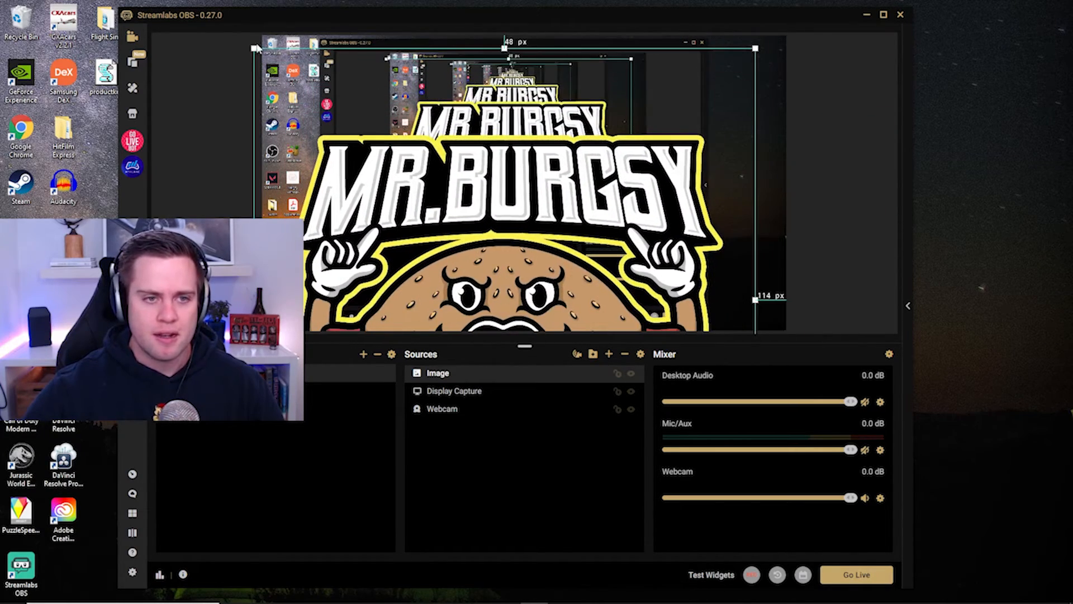
pyautogui.moveTo(256, 48); pyautogui.dragTo(424, 85)
pyautogui.moveTo(339, 85); pyautogui.dragTo(522, 270)
pyautogui.moveTo(600, 324); pyautogui.dragTo(327, 191)
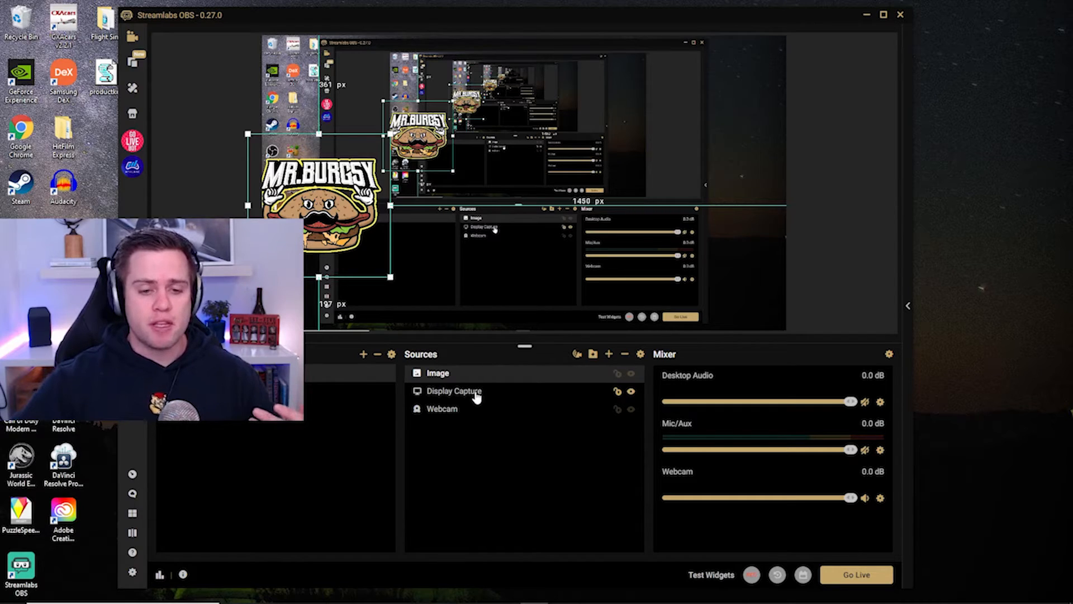
# Move Display Capture above Image in the source order and remove the Webcam source from the scene.
pyautogui.moveTo(476, 397); pyautogui.dragTo(475, 374)
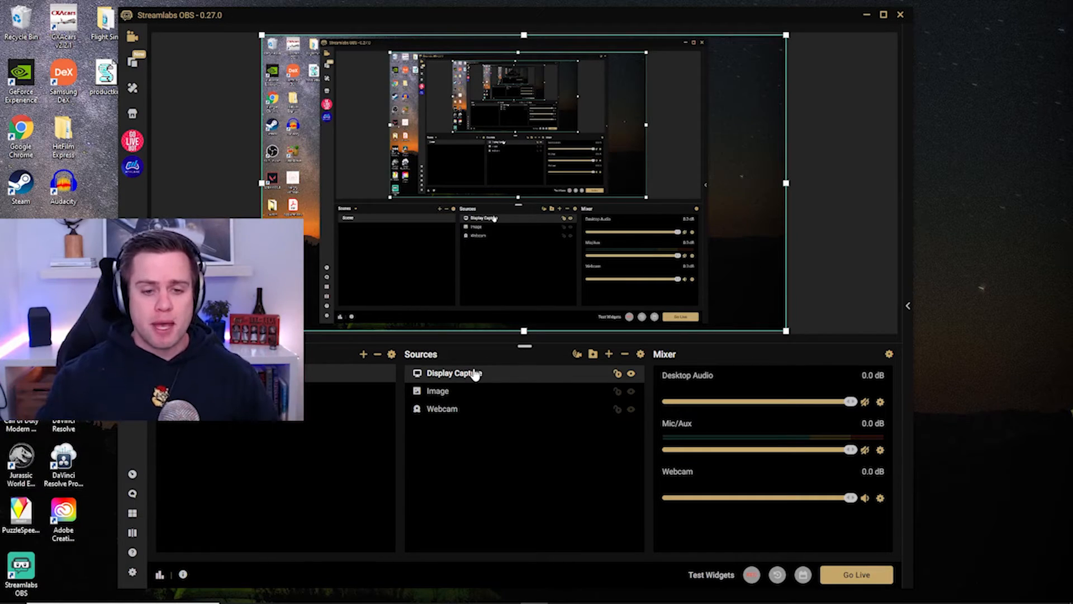
pyautogui.rightClick(540, 412)
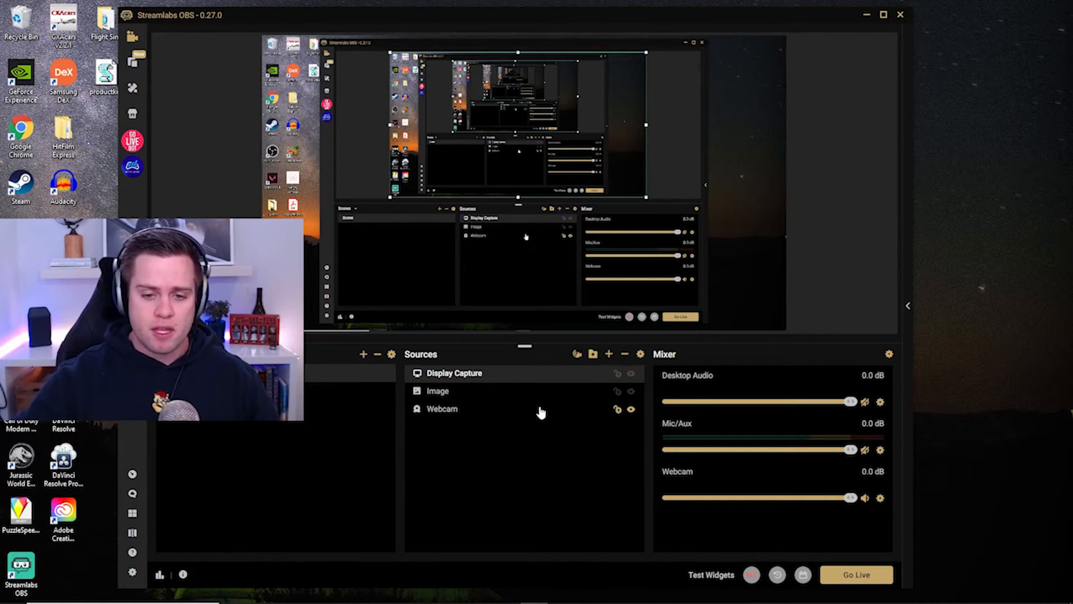
pyautogui.click(455, 412)
pyautogui.click(624, 354)
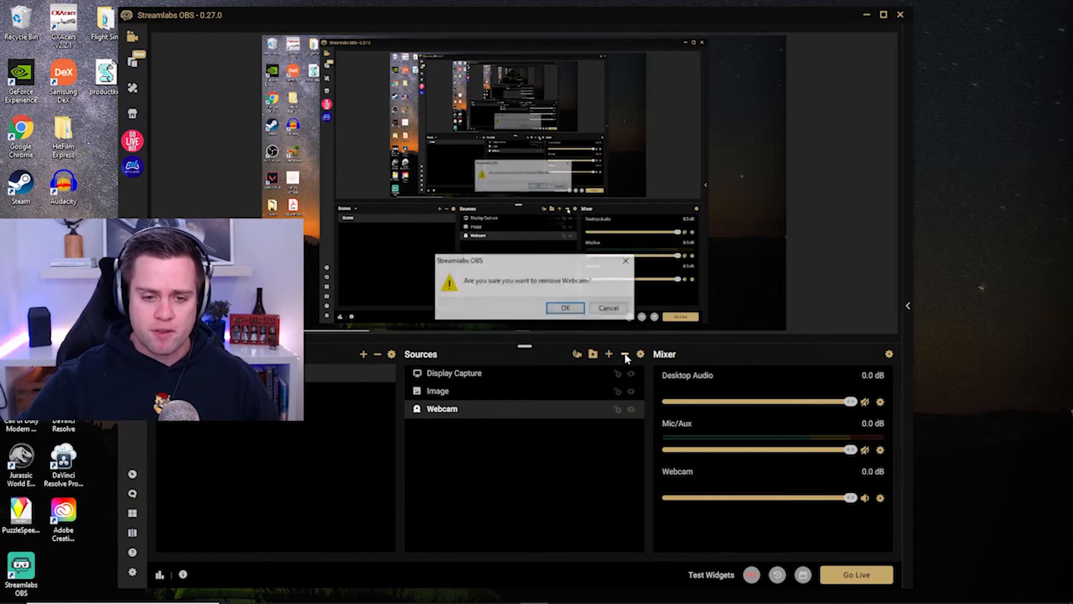
pyautogui.click(564, 308)
# Rename the Image source to Webcam.
pyautogui.click(451, 394)
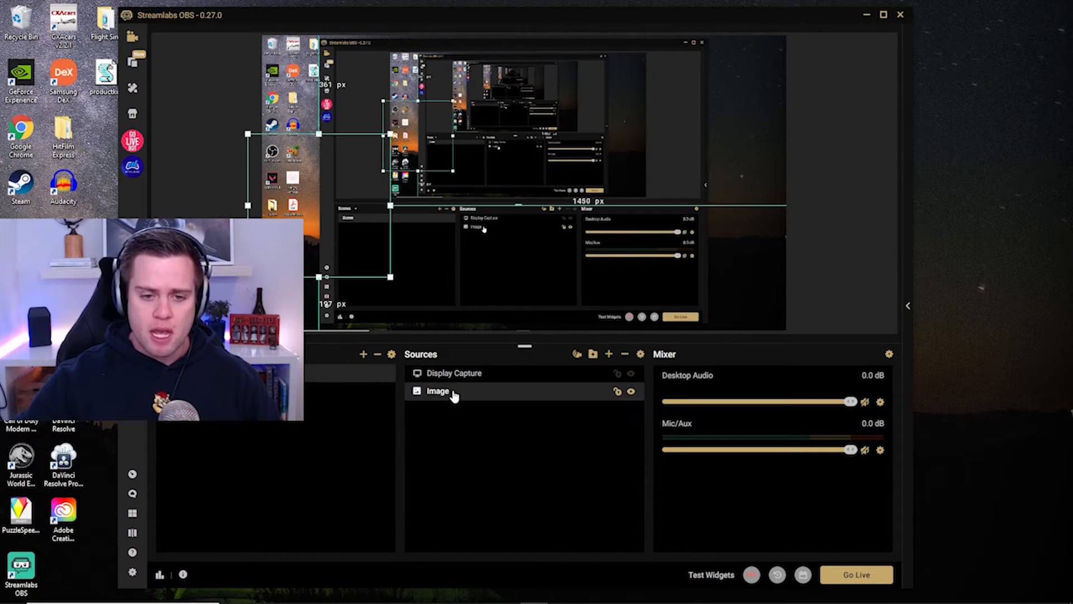
pyautogui.rightClick(462, 391)
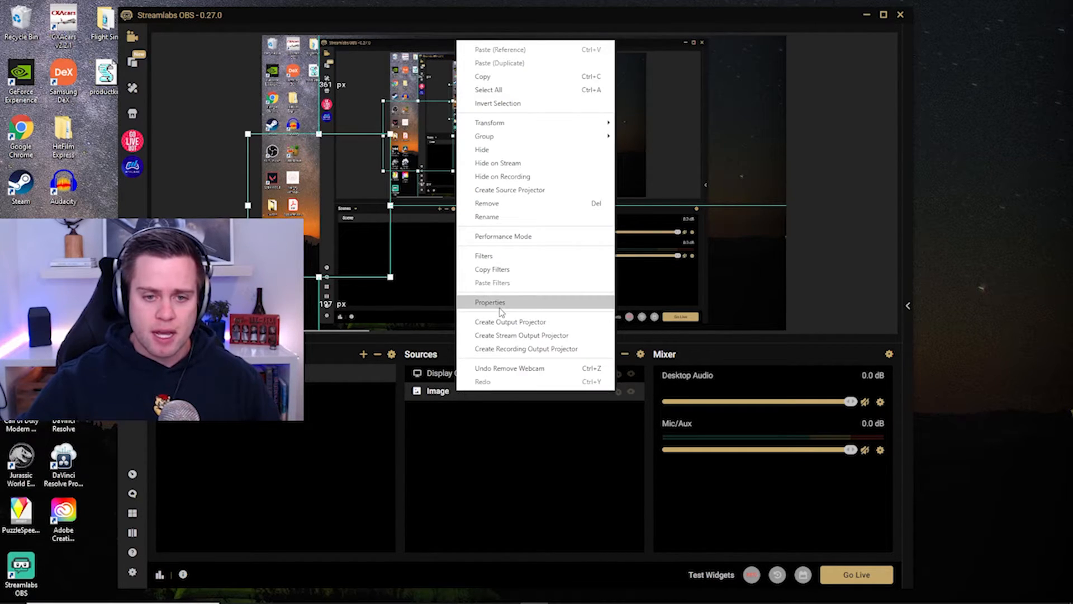
pyautogui.click(503, 218)
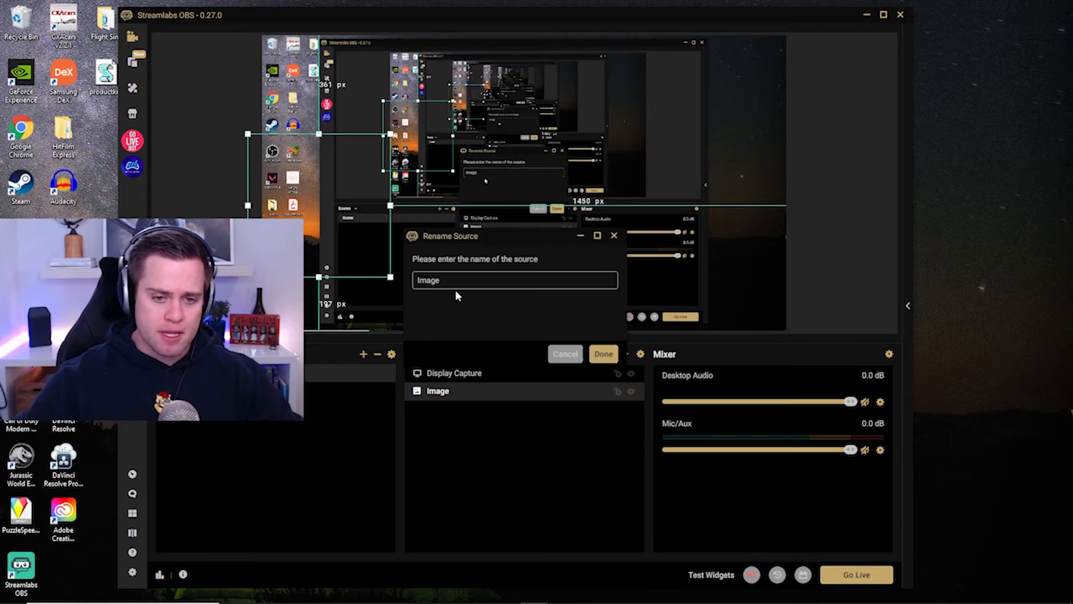
pyautogui.write('Webcam')
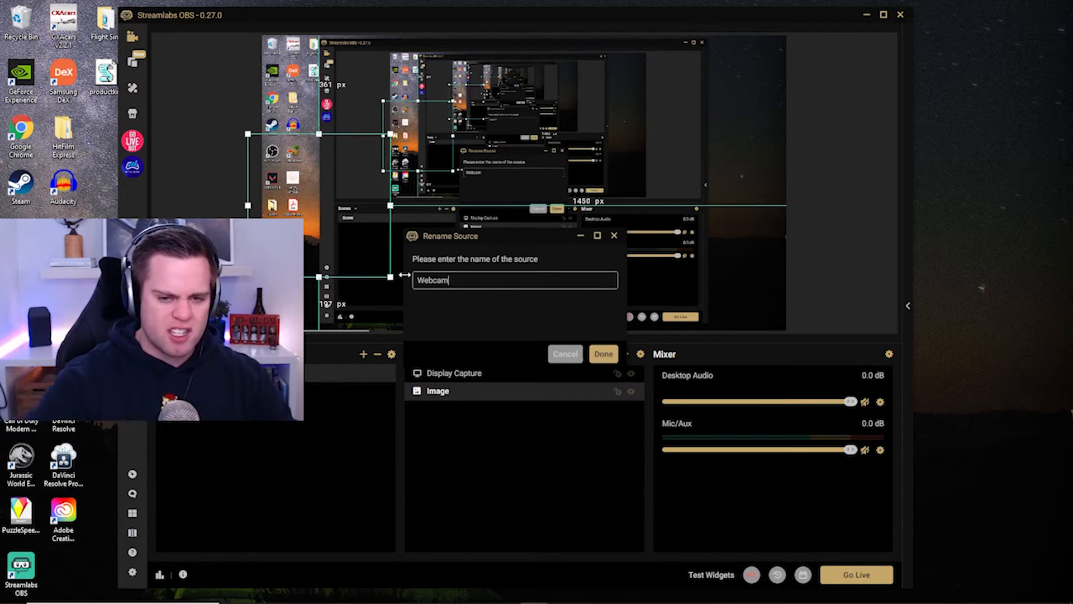
pyautogui.click(605, 354)
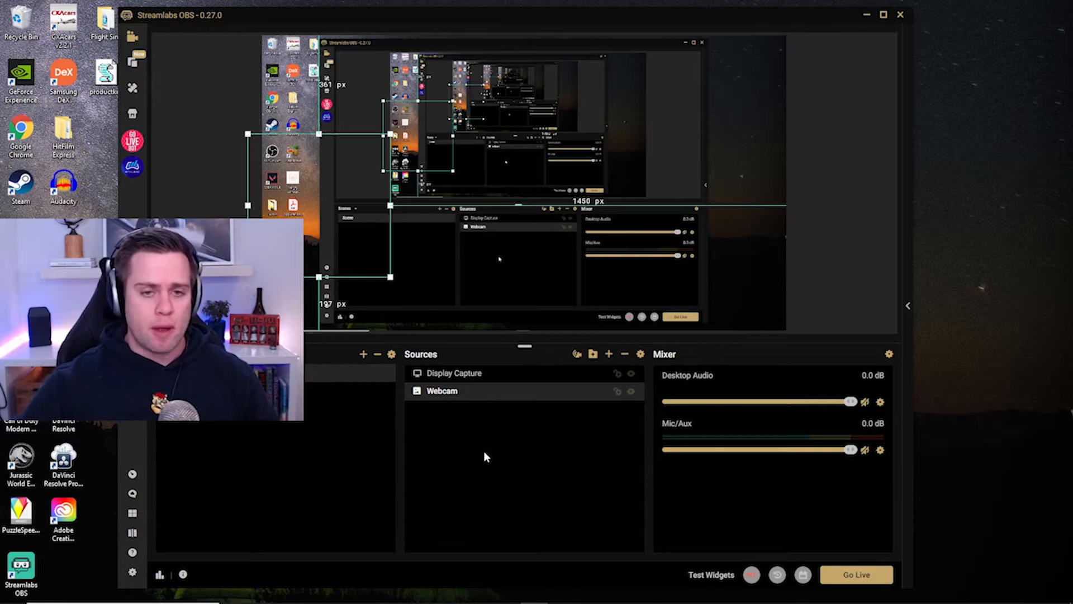
# Move the Webcam source above Display Capture and place its logo about 532 px from the canvas's left edge and 264 px from the bottom.
pyautogui.moveTo(446, 393); pyautogui.dragTo(447, 374)
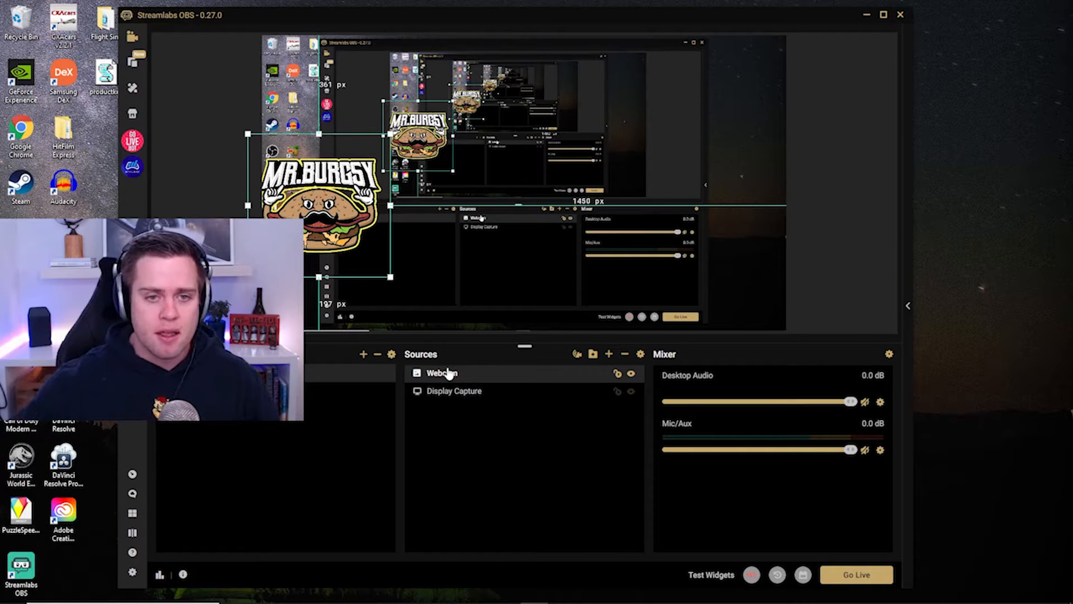
pyautogui.moveTo(330, 215); pyautogui.dragTo(487, 200)
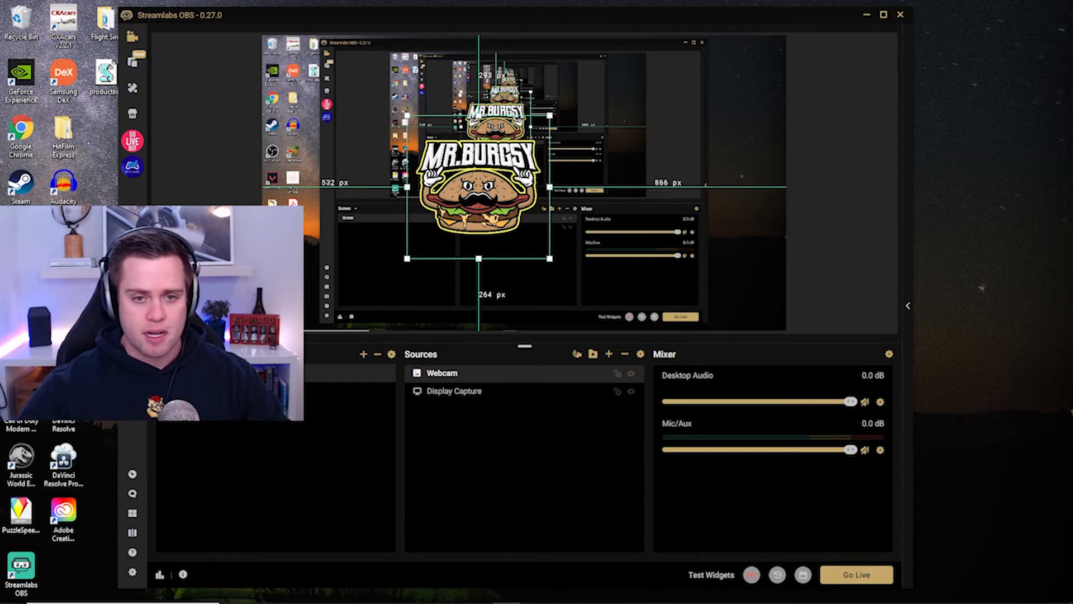
# Switch to OBS, try extending the top edge of the webcam capture, and crop it back down.
pyautogui.moveTo(0, 162); pyautogui.dragTo(392, 102)
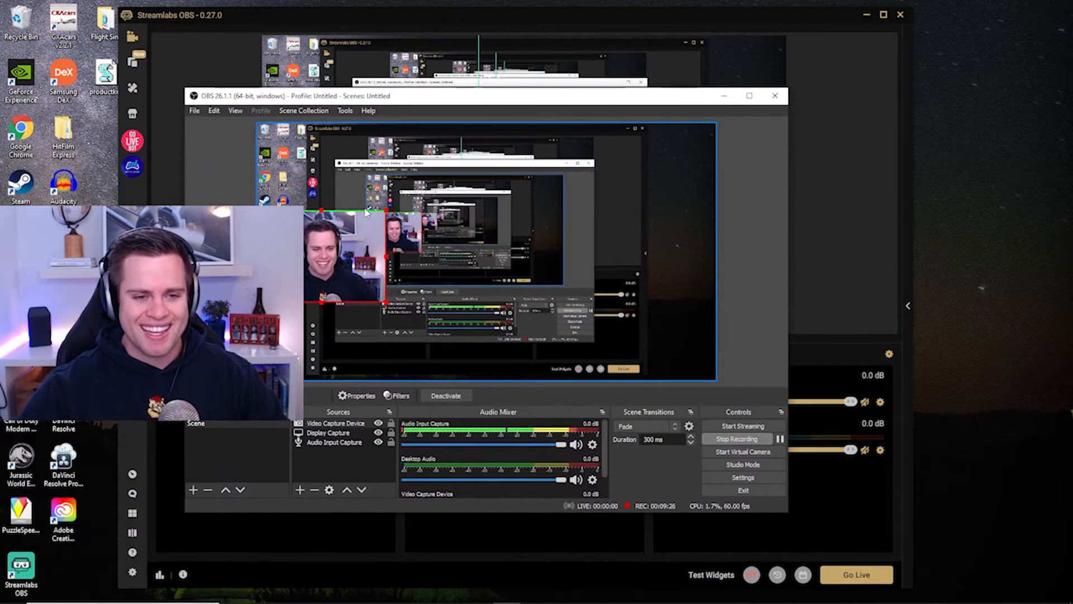
pyautogui.moveTo(320, 210); pyautogui.dragTo(316, 192)
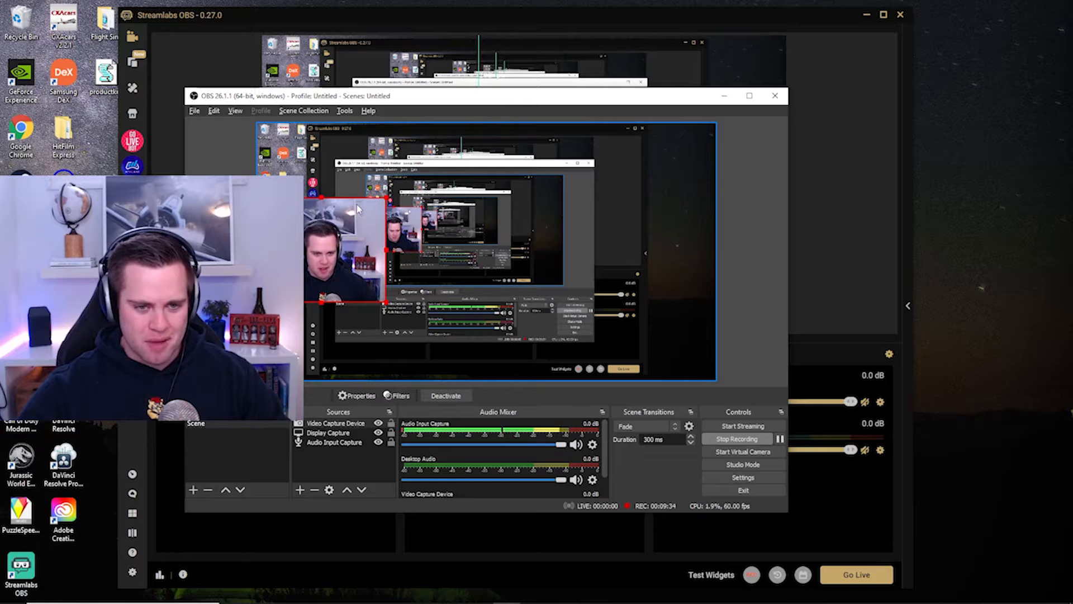
pyautogui.moveTo(322, 197); pyautogui.dragTo(321, 216)
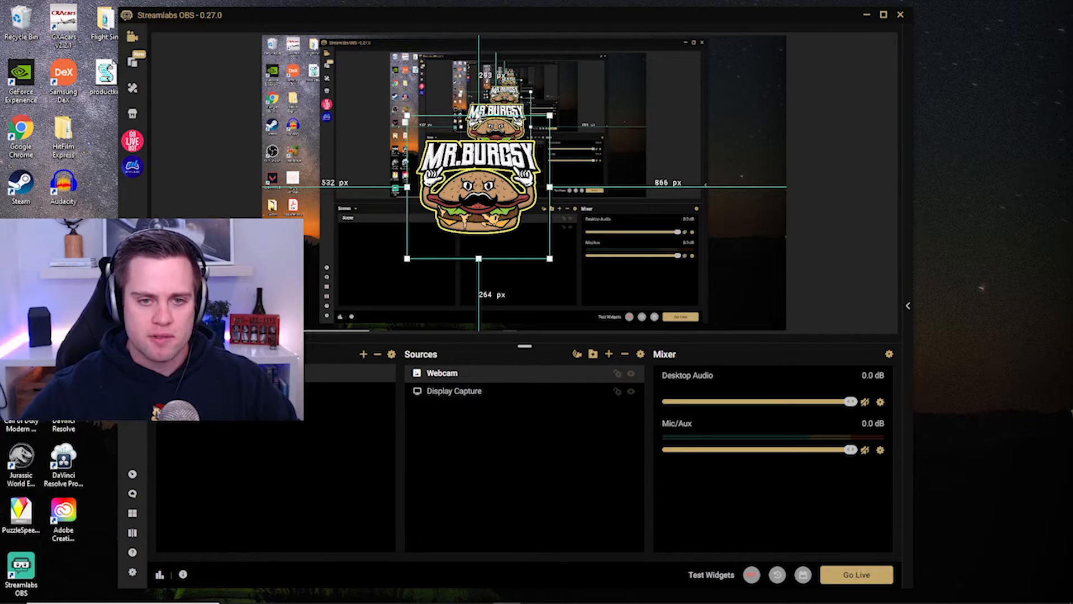
# Crop the empty margins around the logo on all four sides, close to its outline.
pyautogui.moveTo(479, 115); pyautogui.dragTo(479, 136)
pyautogui.moveTo(479, 259); pyautogui.dragTo(479, 240)
pyautogui.moveTo(549, 189); pyautogui.dragTo(543, 189)
pyautogui.moveTo(410, 189); pyautogui.dragTo(414, 189)
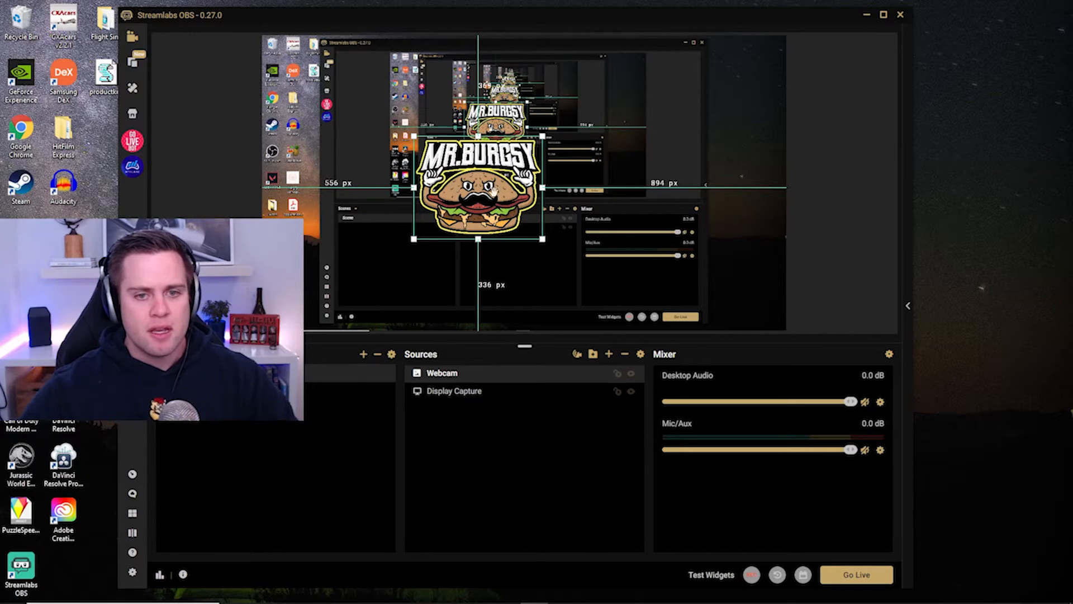
# Move the logo to about 380 px from the canvas's left edge and enlarge it to leave about 806 px on its right.
pyautogui.moveTo(493, 192); pyautogui.dragTo(461, 197)
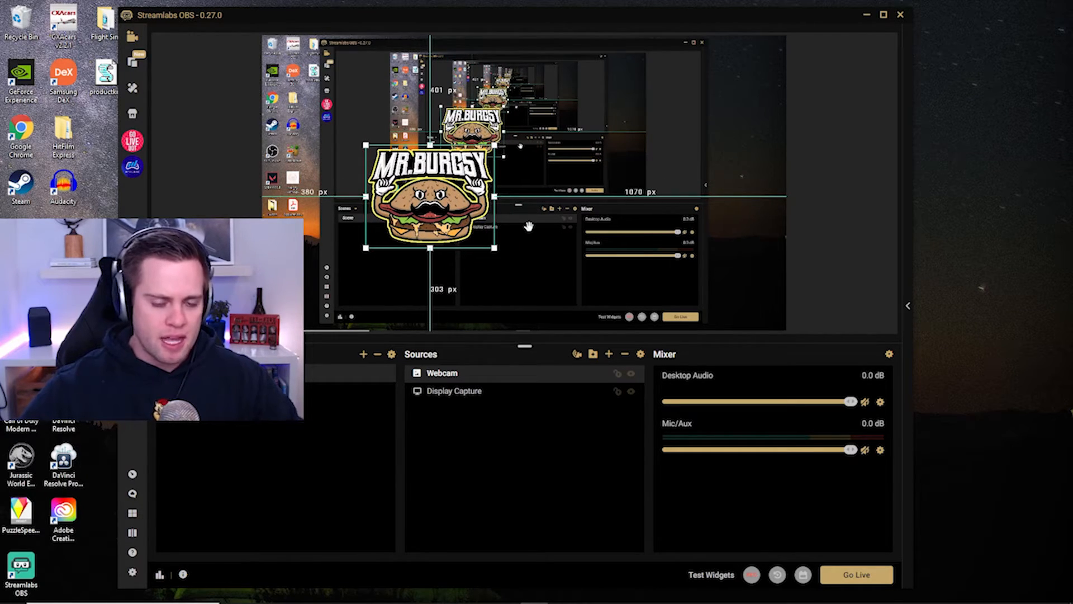
pyautogui.moveTo(496, 251)
pyautogui.mouseDown()
pyautogui.moveTo(532, 282)
pyautogui.moveTo(462, 220)
pyautogui.moveTo(506, 257)
pyautogui.mouseUp()
pyautogui.moveTo(506, 201); pyautogui.dragTo(566, 199)
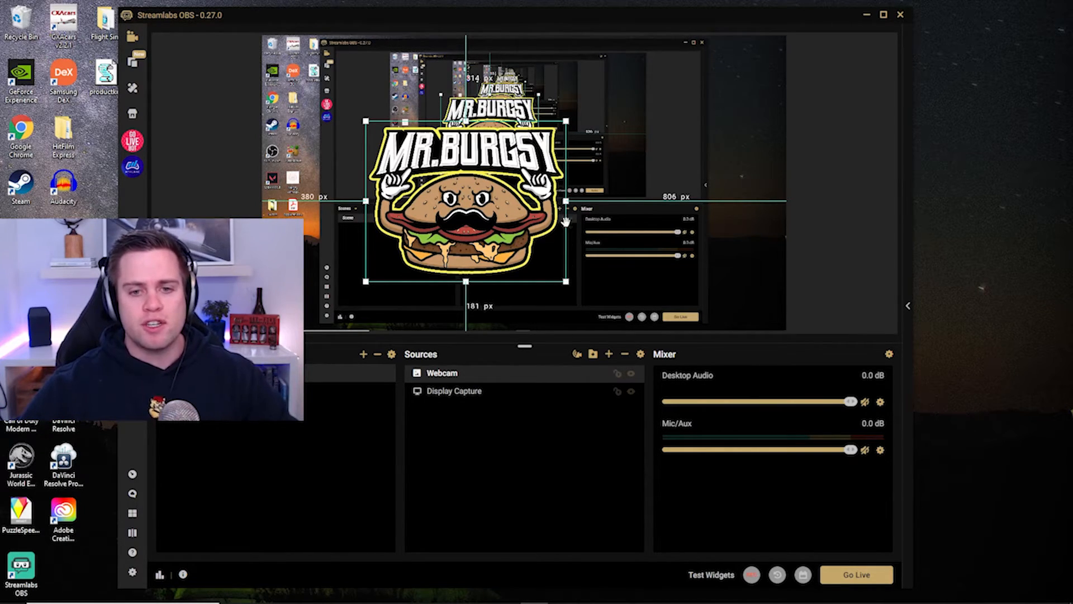
# Try squashing the logo's width and stretching its height out of proportion, and undo the distortion.
pyautogui.moveTo(567, 202); pyautogui.dragTo(428, 212)
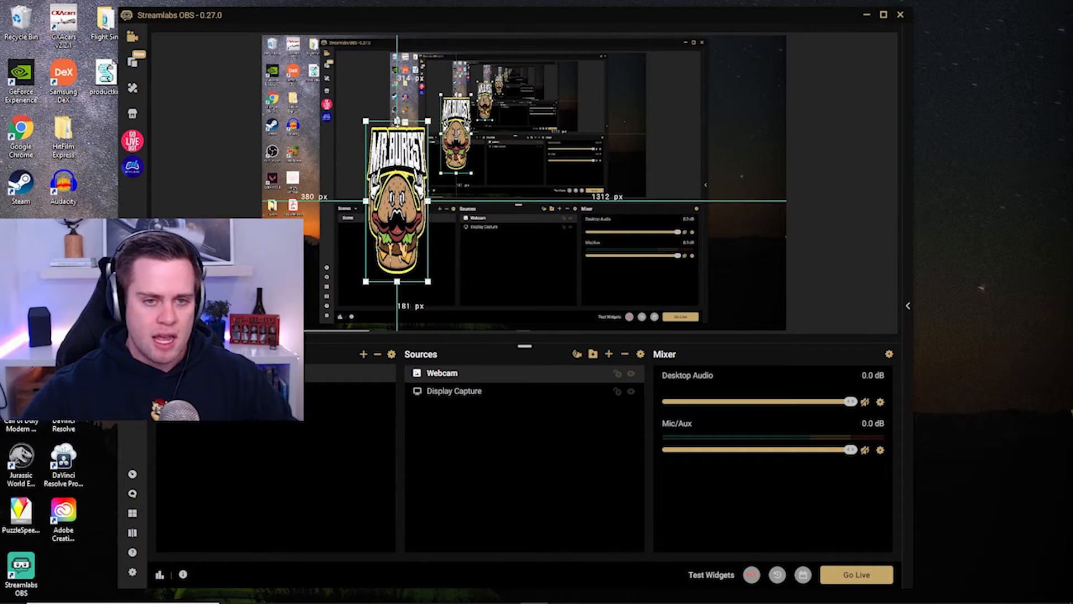
pyautogui.moveTo(396, 121); pyautogui.dragTo(397, 65)
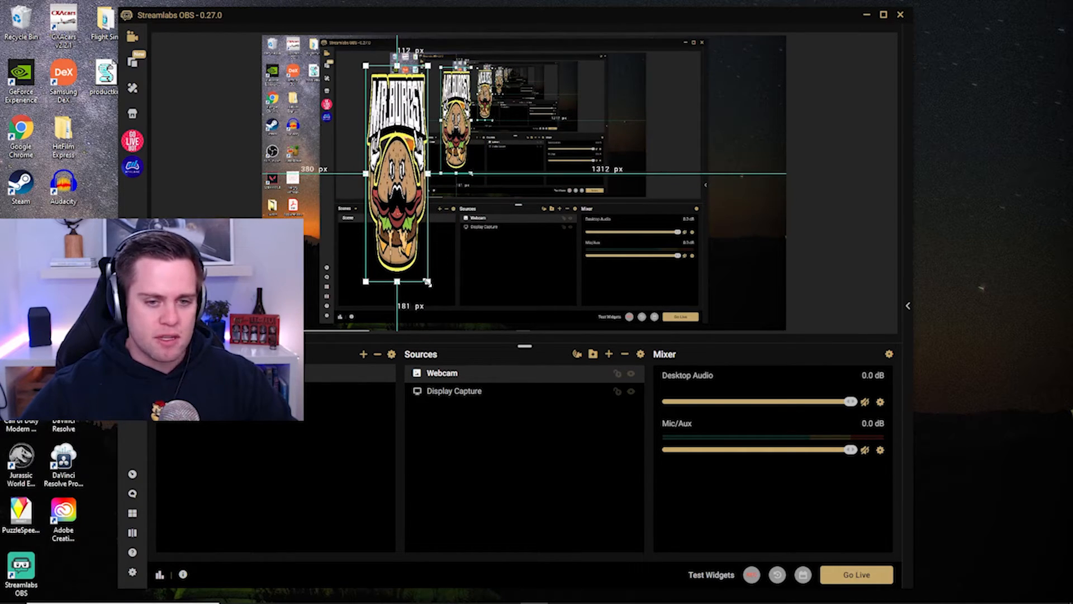
pyautogui.moveTo(428, 282); pyautogui.dragTo(408, 273)
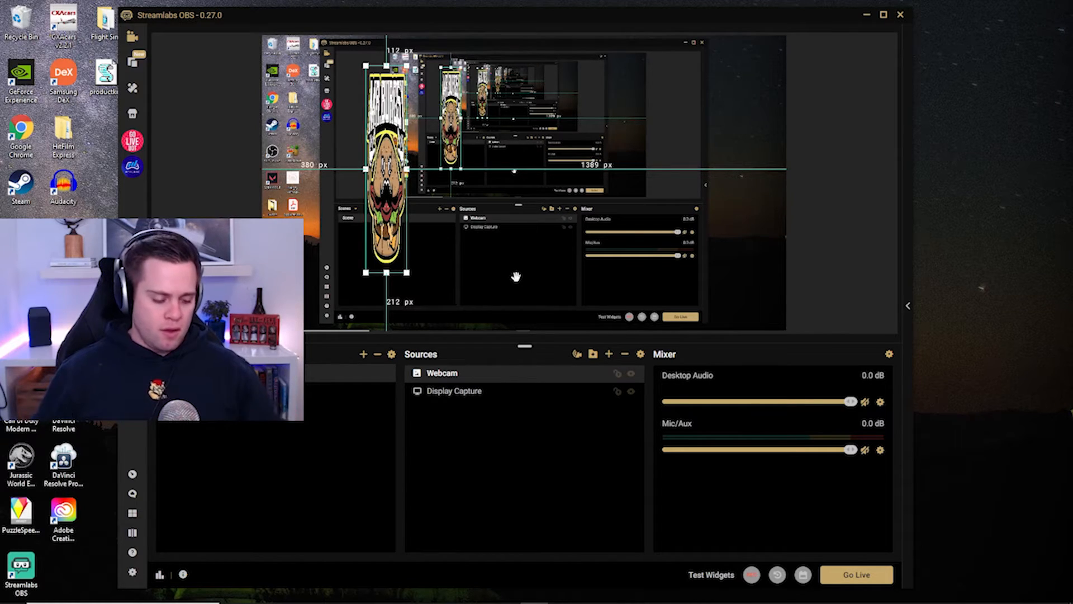
pyautogui.hotkey('ctrl', 'z')
pyautogui.hotkey('ctrl', 'z')
pyautogui.hotkey('ctrl', 'z')
pyautogui.hotkey('ctrl', 'z')
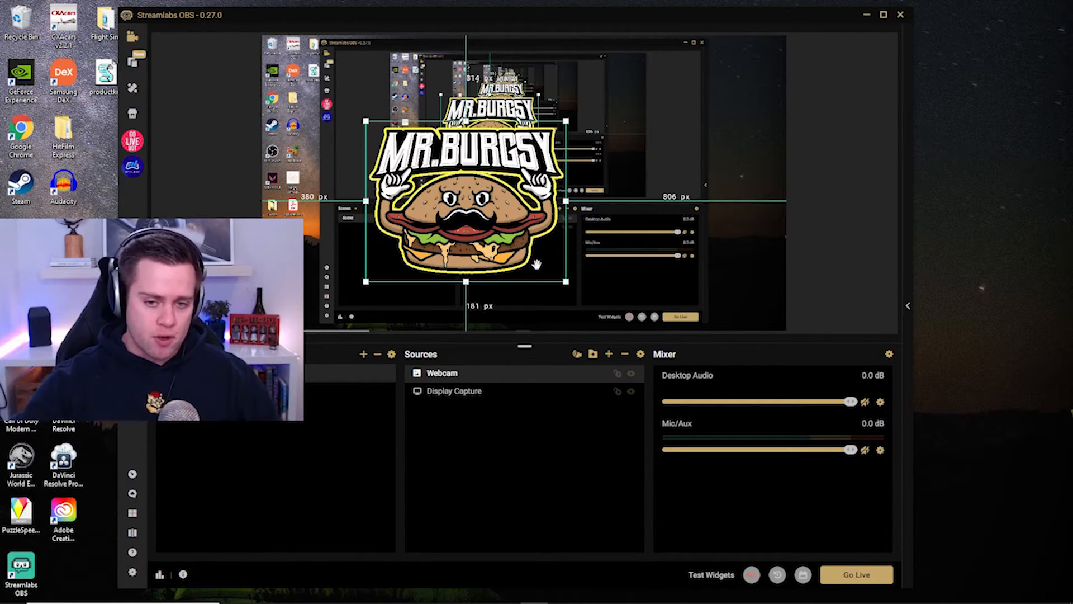
# Move the logo into the canvas's bottom-left corner and shrink it to leave about 1535 px on its right and 766 px above.
pyautogui.moveTo(567, 201); pyautogui.dragTo(552, 204)
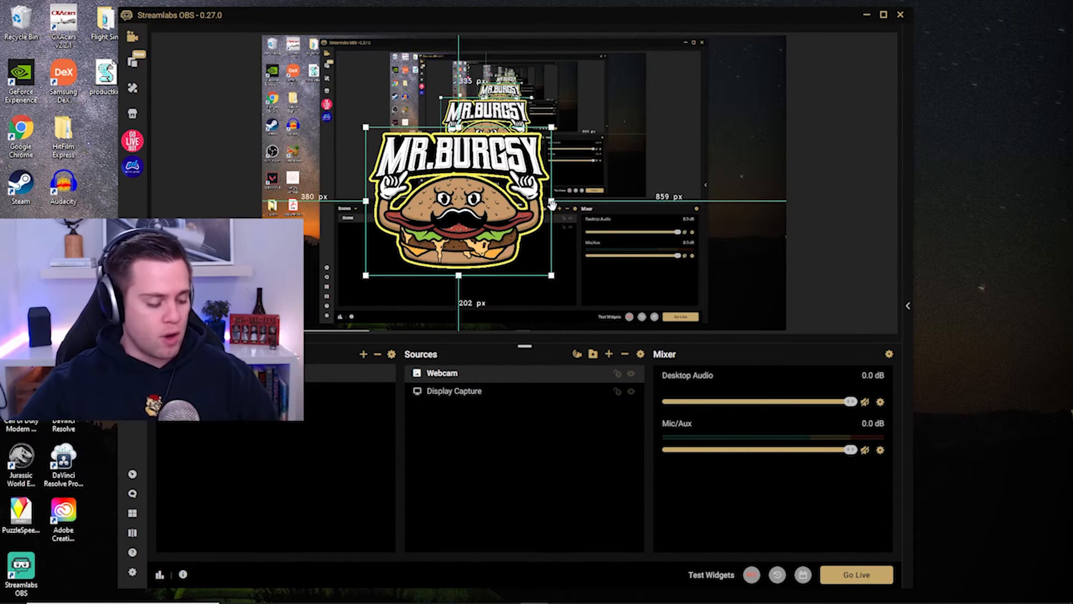
pyautogui.moveTo(459, 128)
pyautogui.mouseDown()
pyautogui.moveTo(461, 105)
pyautogui.moveTo(462, 123)
pyautogui.mouseUp()
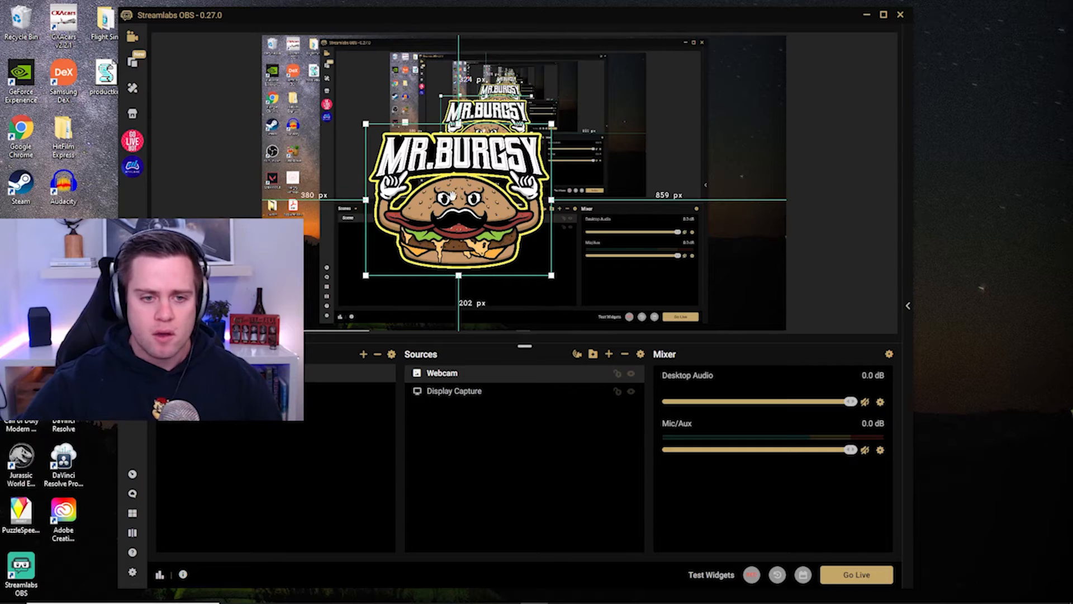
pyautogui.moveTo(451, 194); pyautogui.dragTo(349, 250)
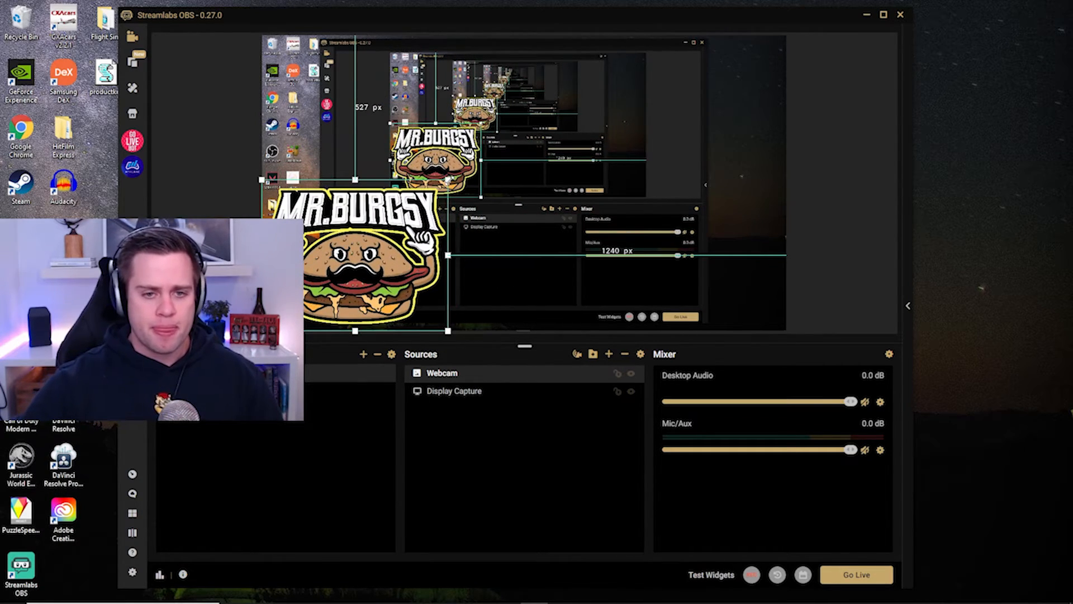
pyautogui.moveTo(448, 180); pyautogui.dragTo(372, 247)
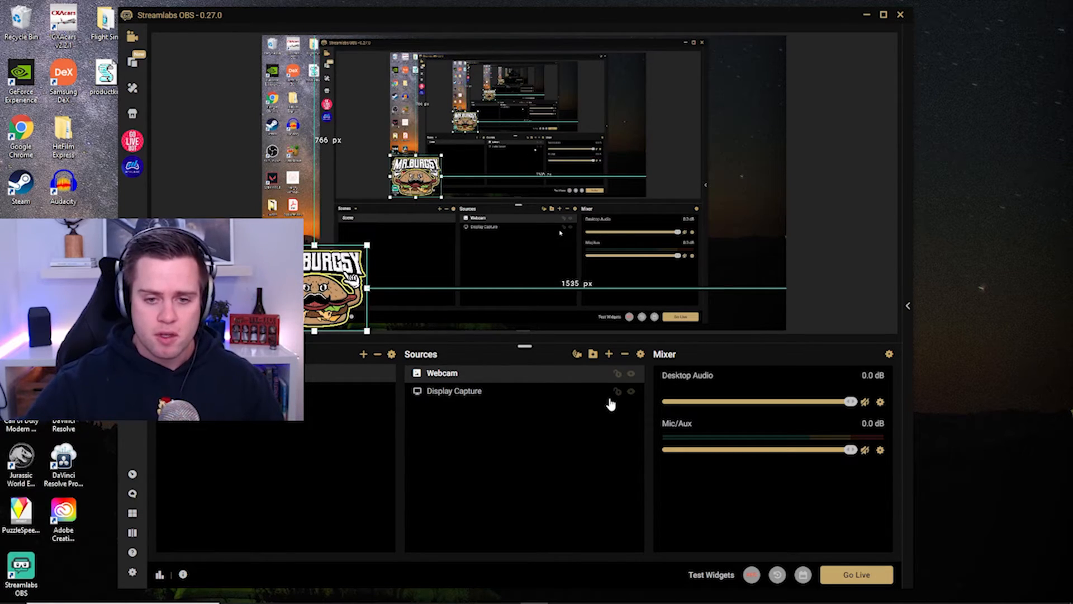
# Add an Audio Input Capture source named Mic with the default device.
pyautogui.click(610, 356)
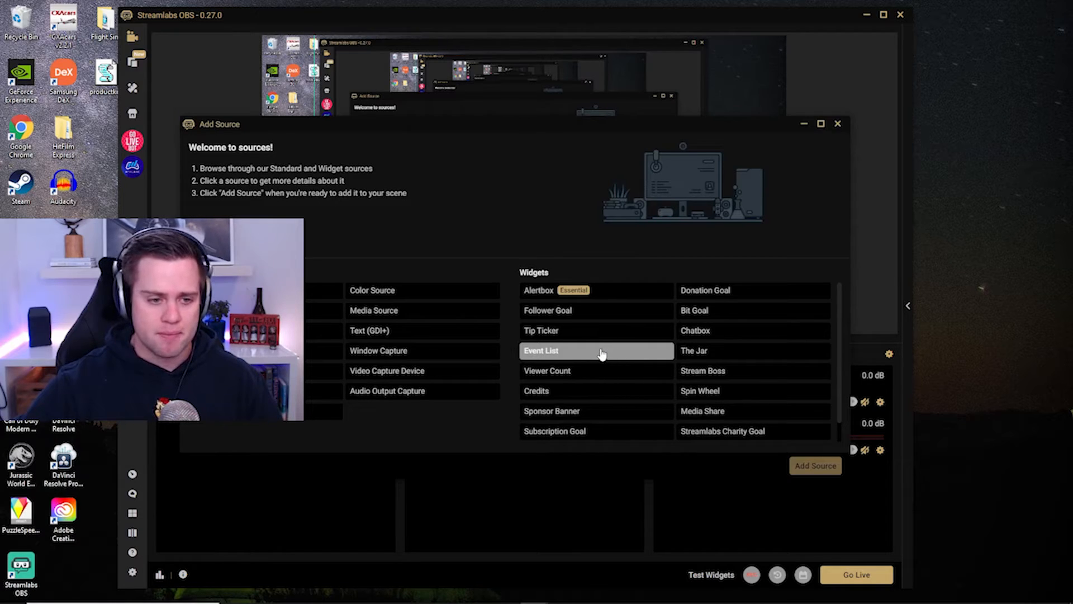
pyautogui.click(268, 391)
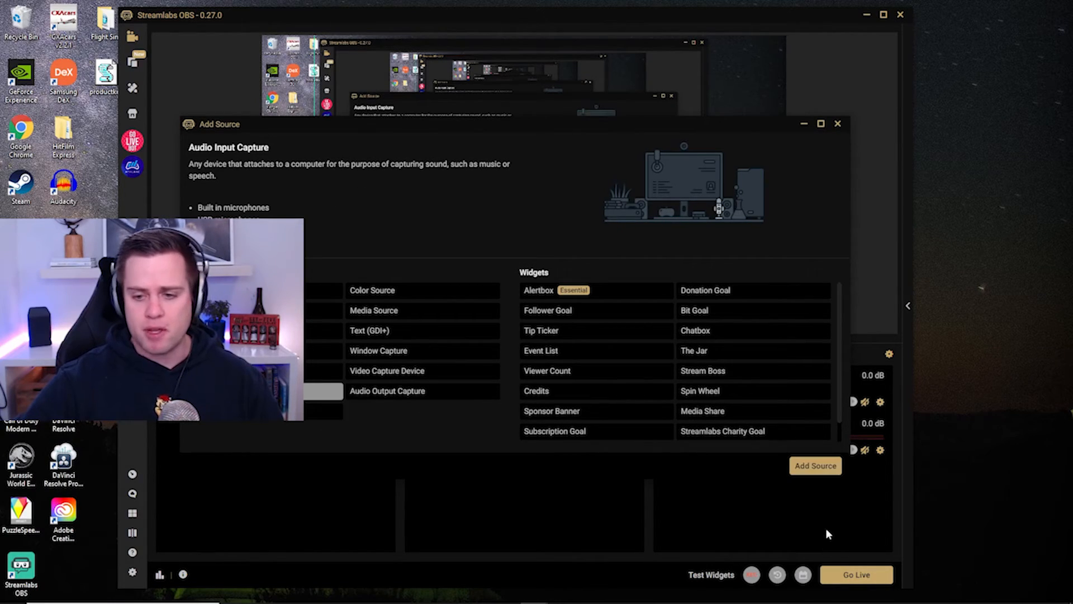
pyautogui.click(814, 467)
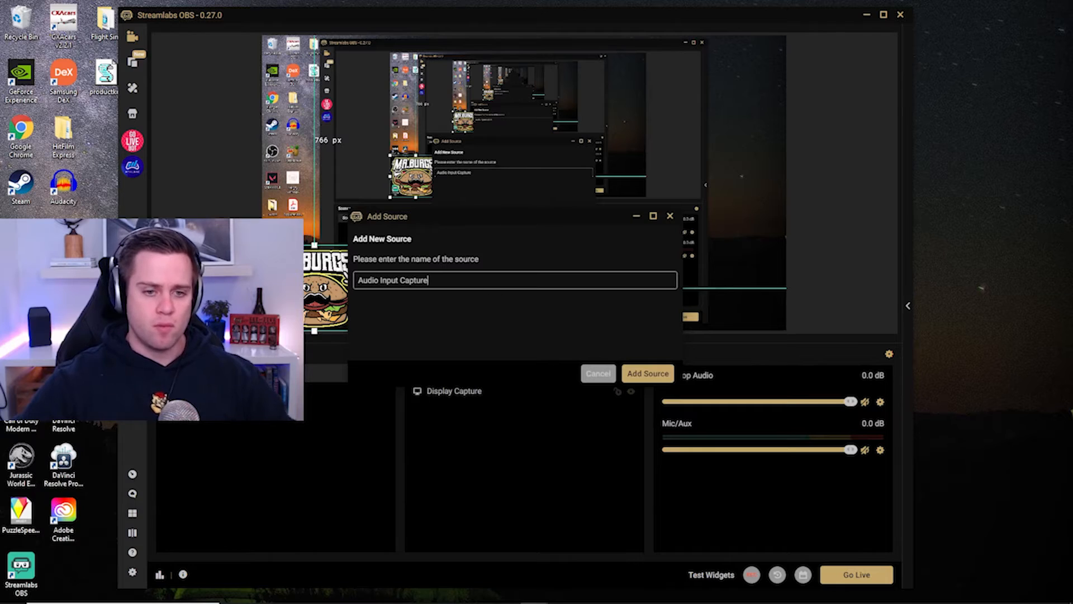
pyautogui.hotkey('ctrl', 'a')
pyautogui.write('M')
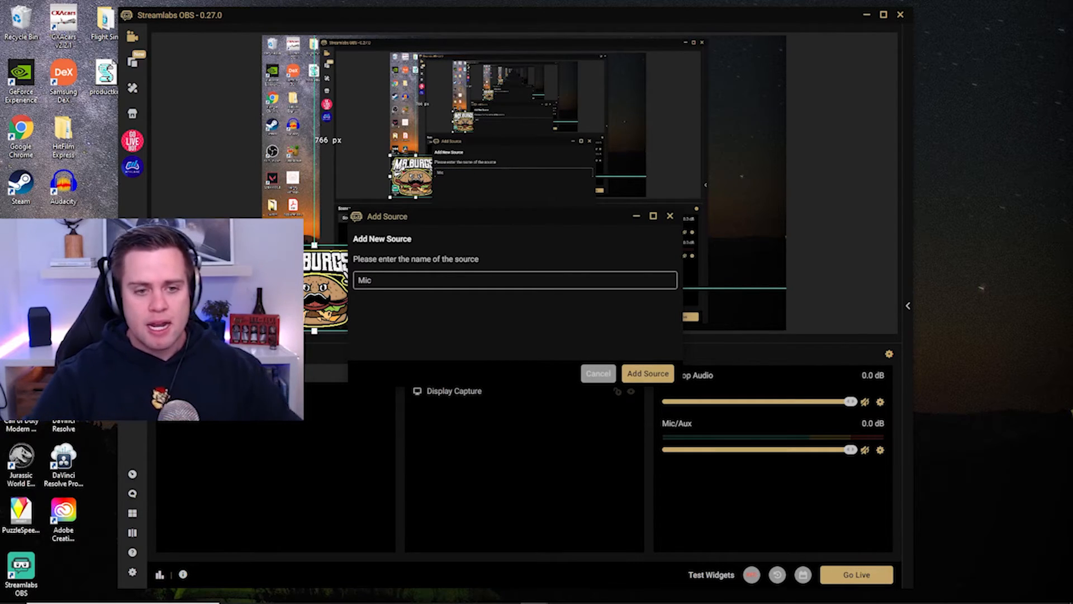
pyautogui.click(667, 374)
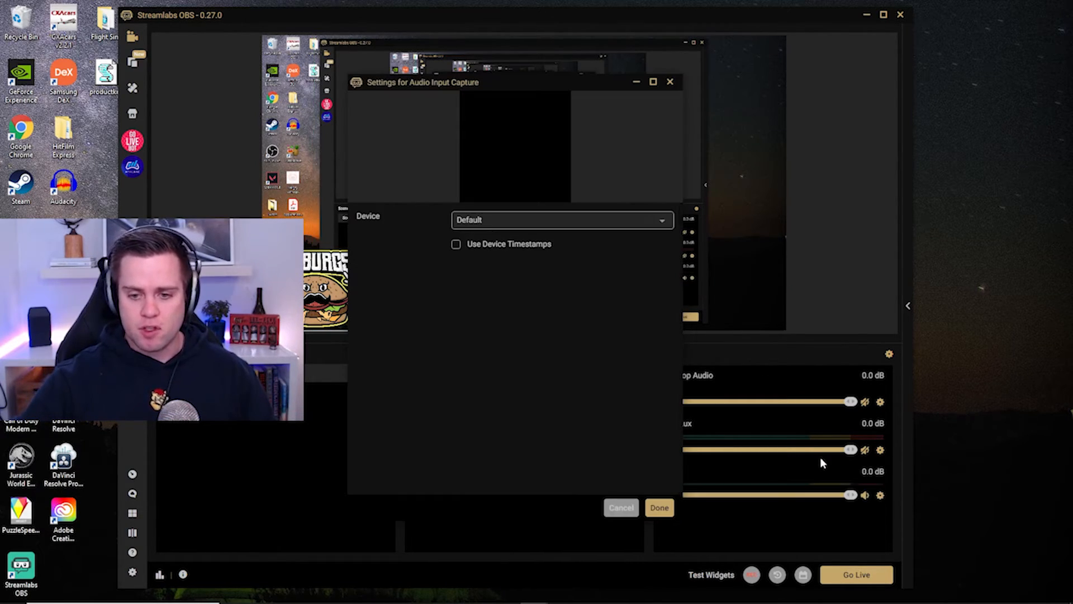
pyautogui.press('Return')
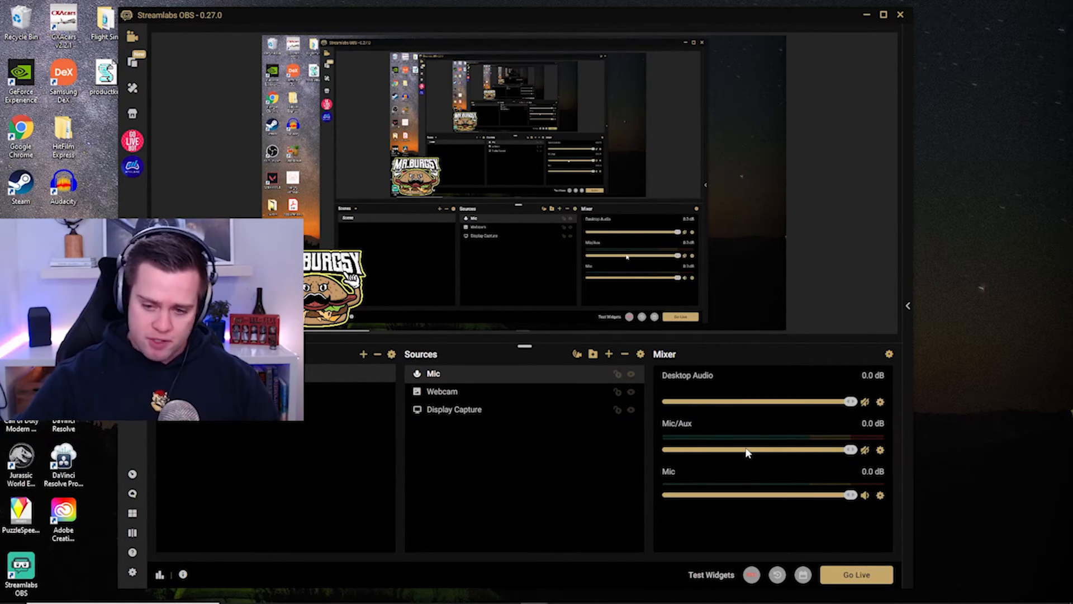
# Set the Mic source's device to VoiceMeeter Output (VB-Audio VoiceMeeter VAIO).
pyautogui.hotkey('alt', 'Tab')
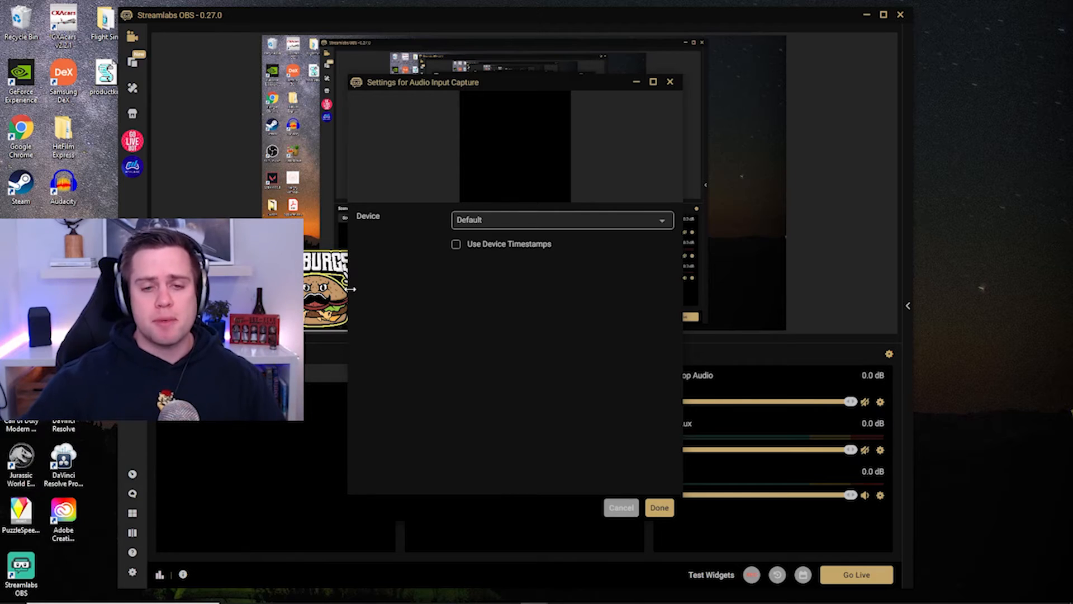
pyautogui.click(589, 221)
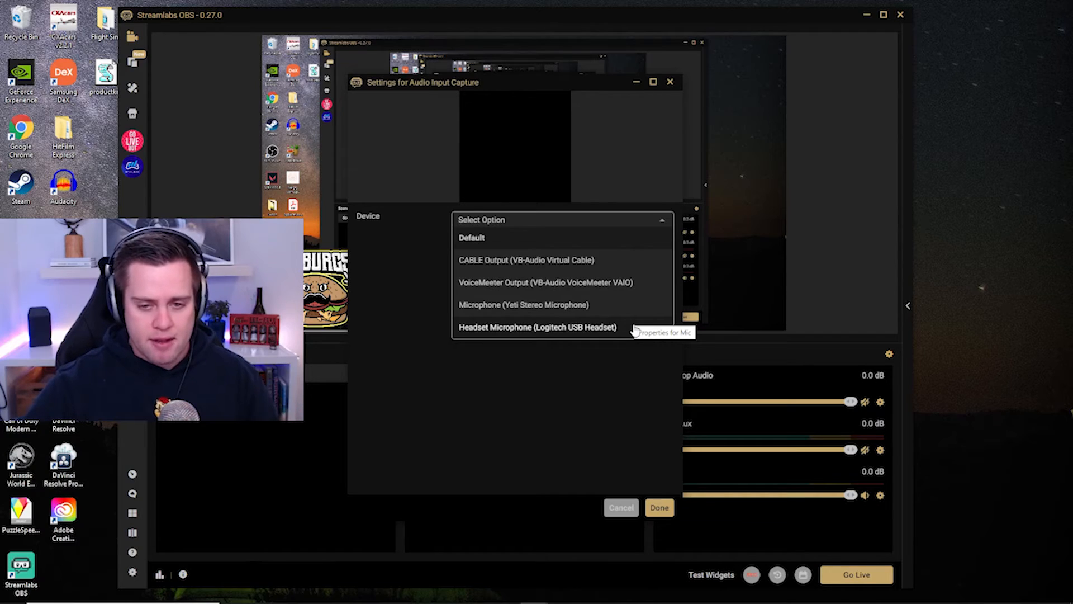
pyautogui.click(615, 289)
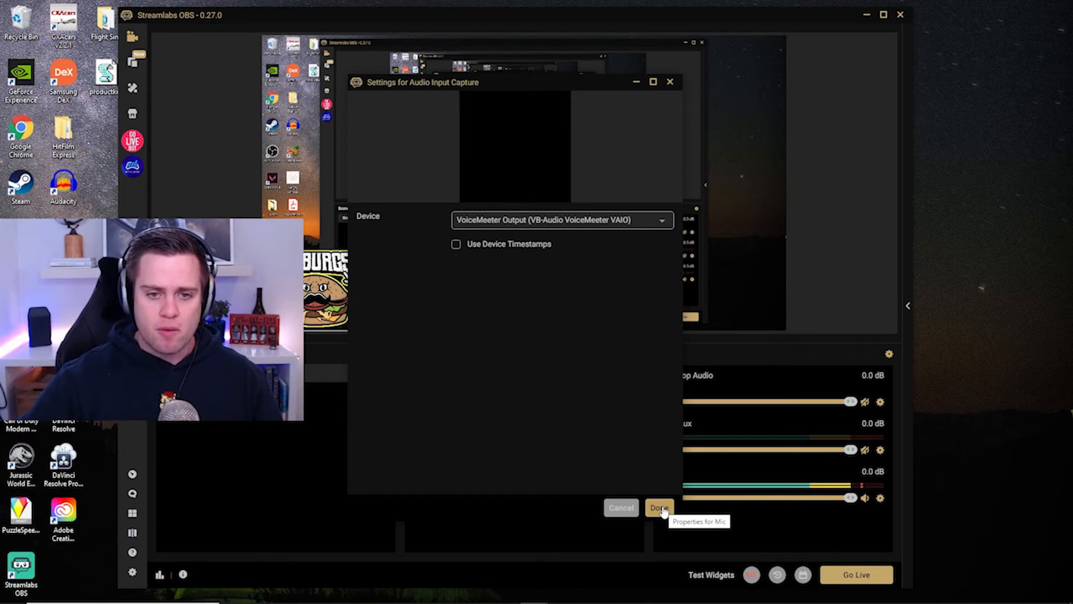
pyautogui.click(660, 507)
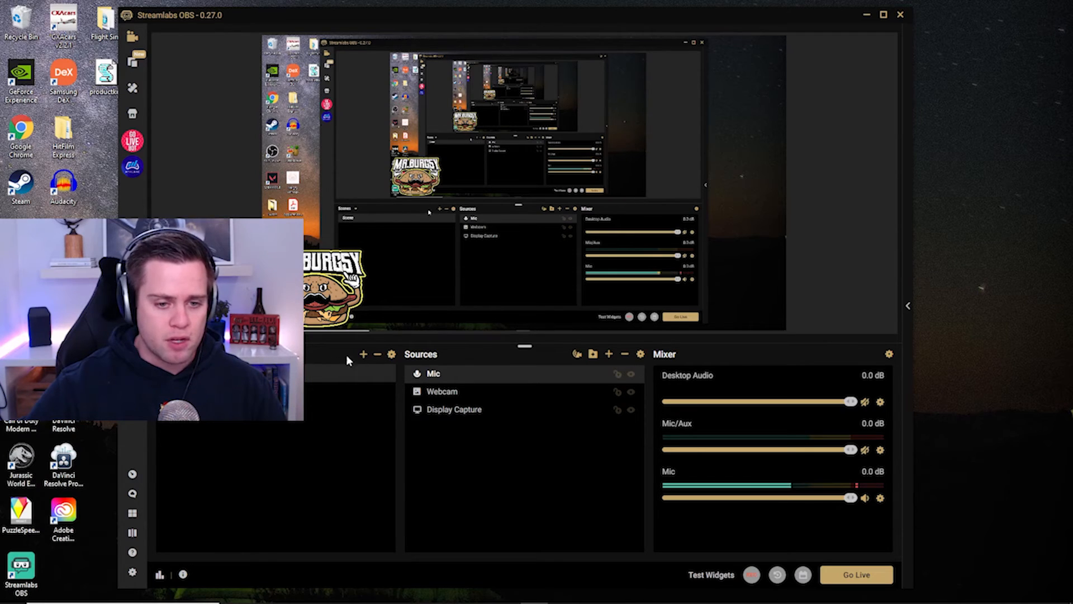
# Start adding a new scene, cancel it, and switch to the Galvanize by Hexeum scene collection.
pyautogui.click(363, 354)
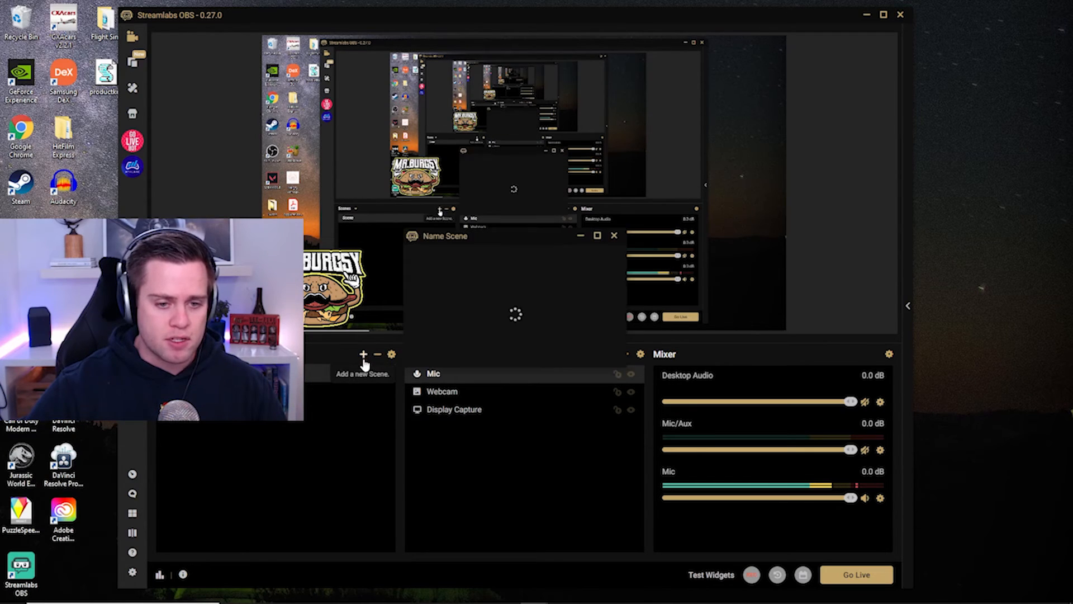
pyautogui.click(615, 237)
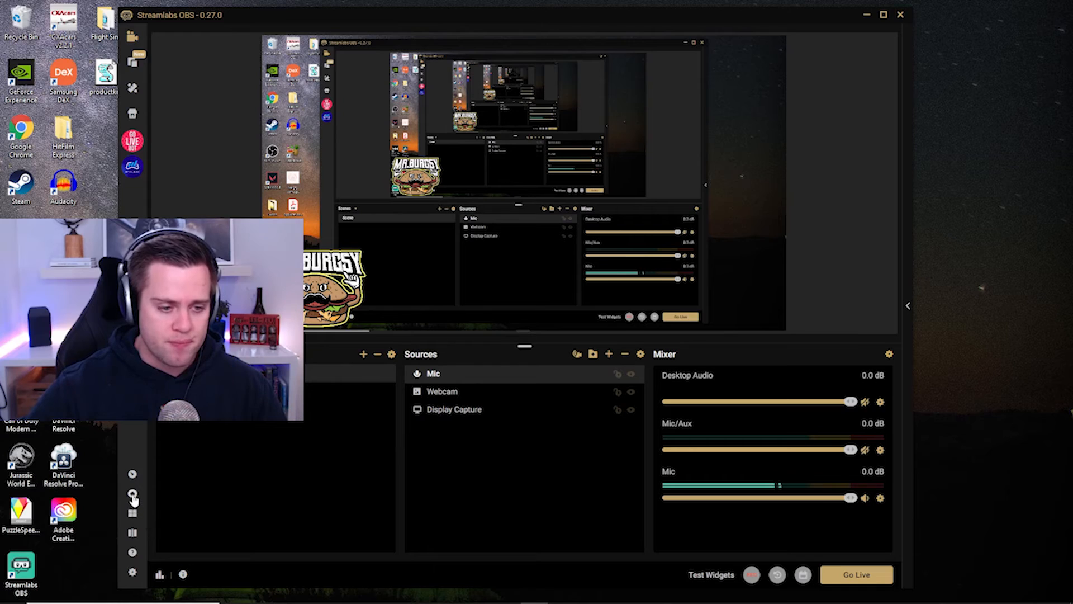
pyautogui.click(187, 355)
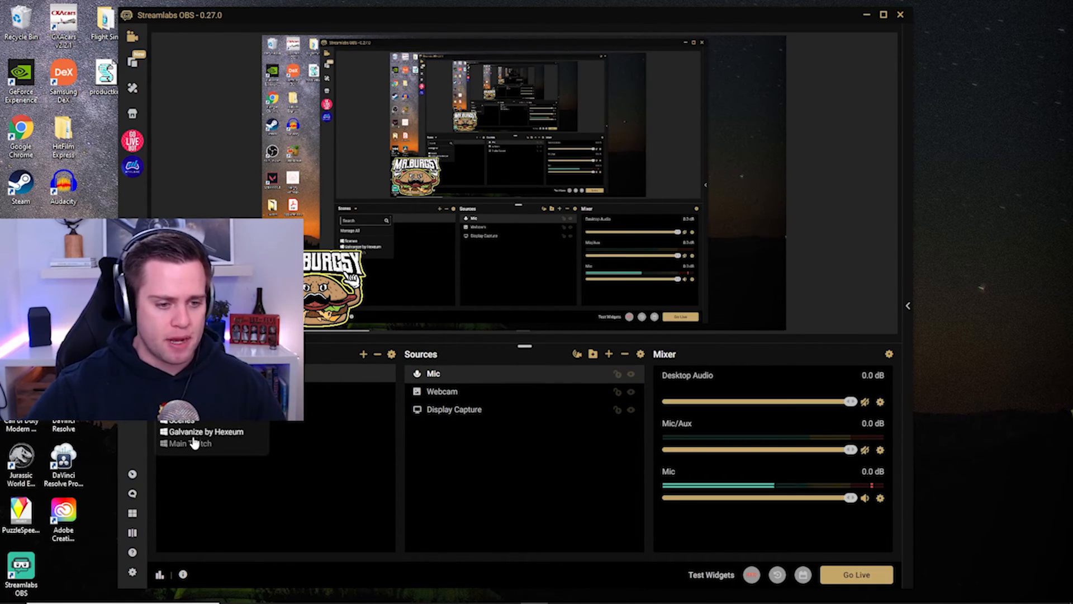
pyautogui.click(234, 435)
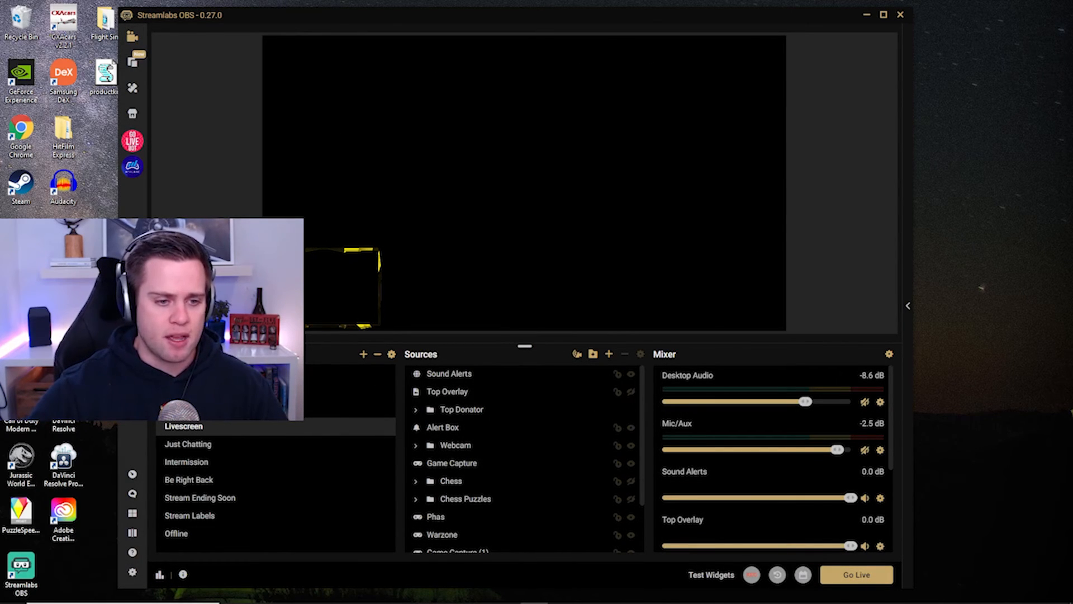
# Look through the collection's first three scenes, then its Stream Labels and Offline scenes.
pyautogui.click(213, 373)
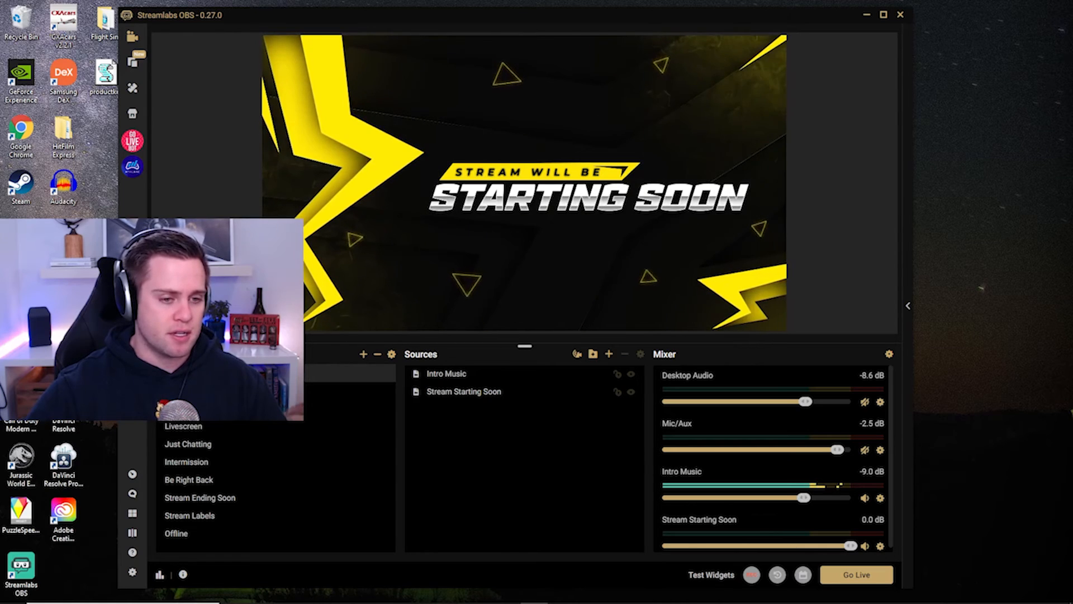
pyautogui.click(224, 391)
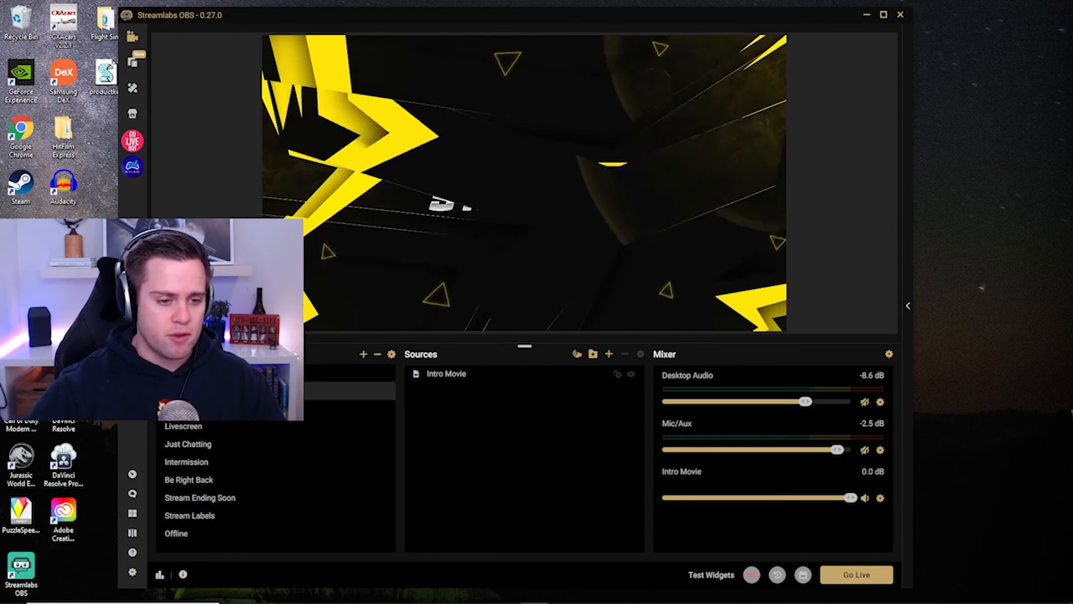
pyautogui.click(224, 409)
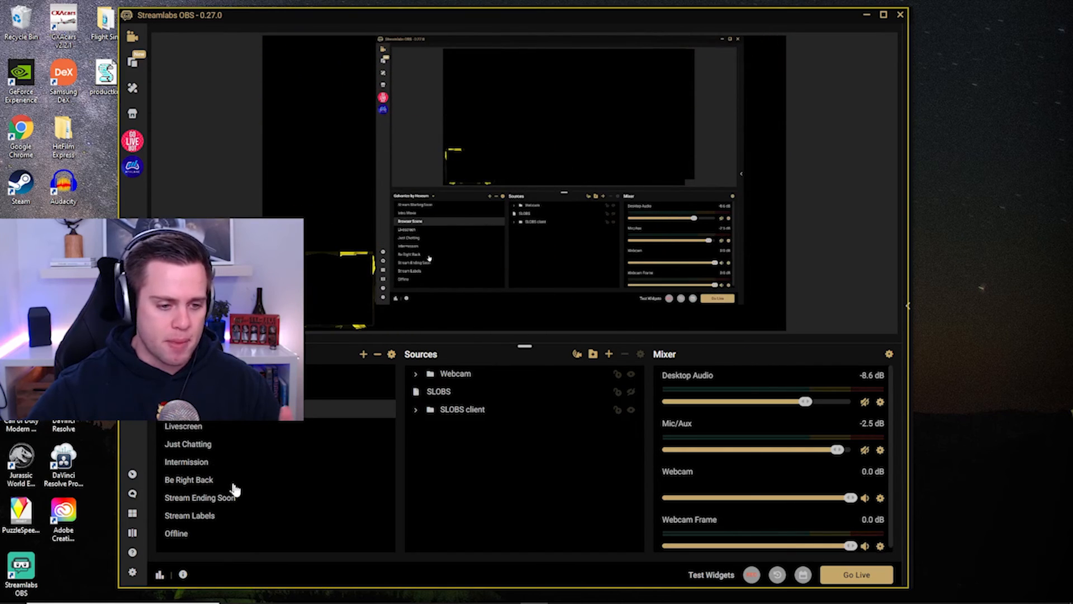
pyautogui.click(210, 515)
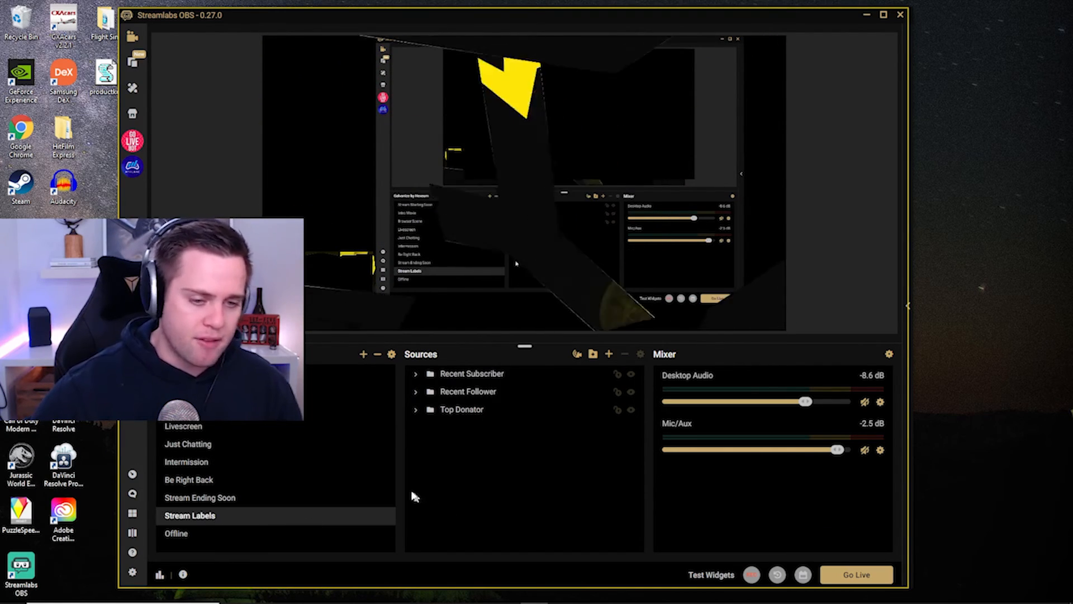
pyautogui.click(211, 534)
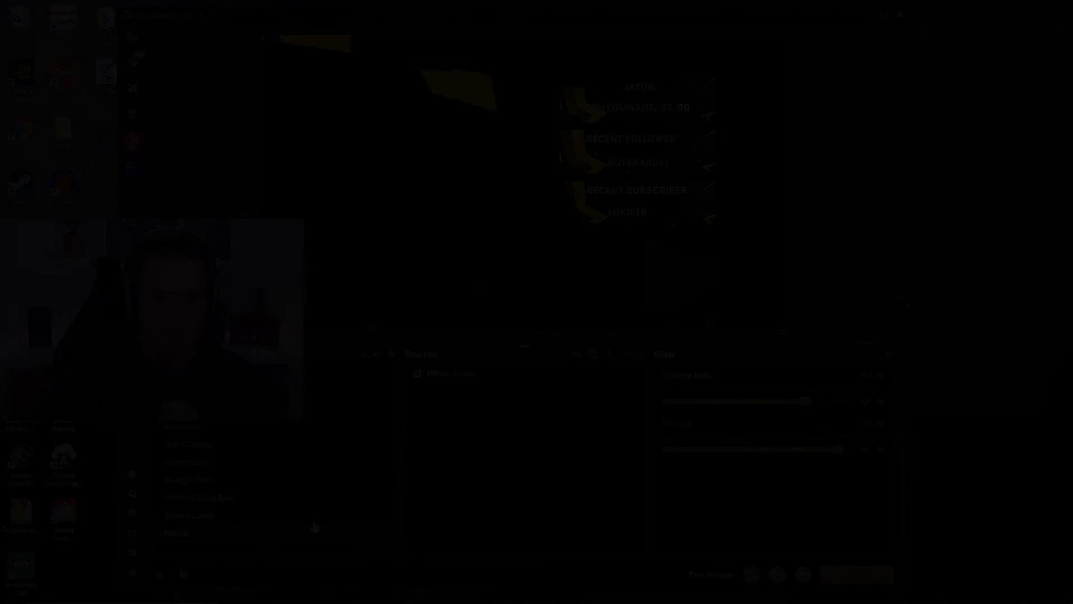